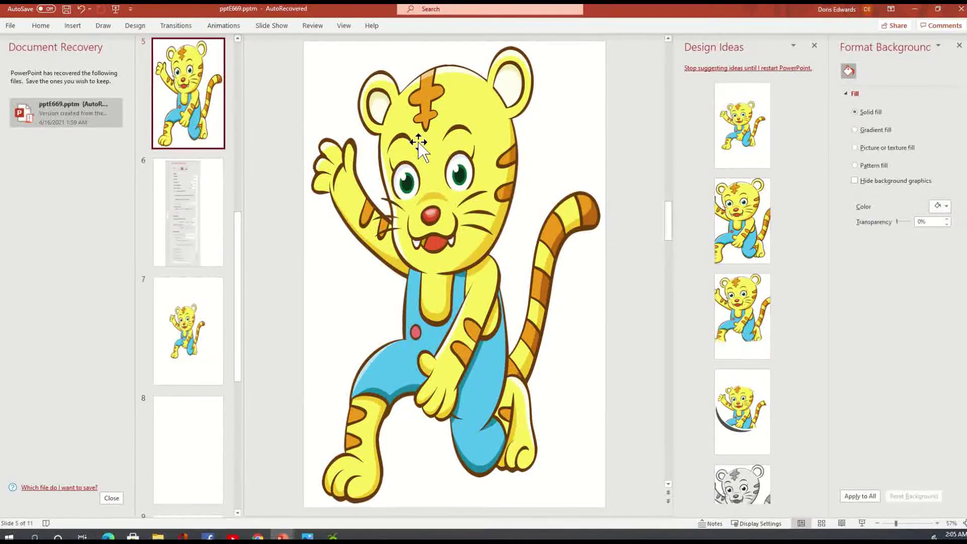
Display the size and position settings of the tiger picture on slide 5
click(430, 169)
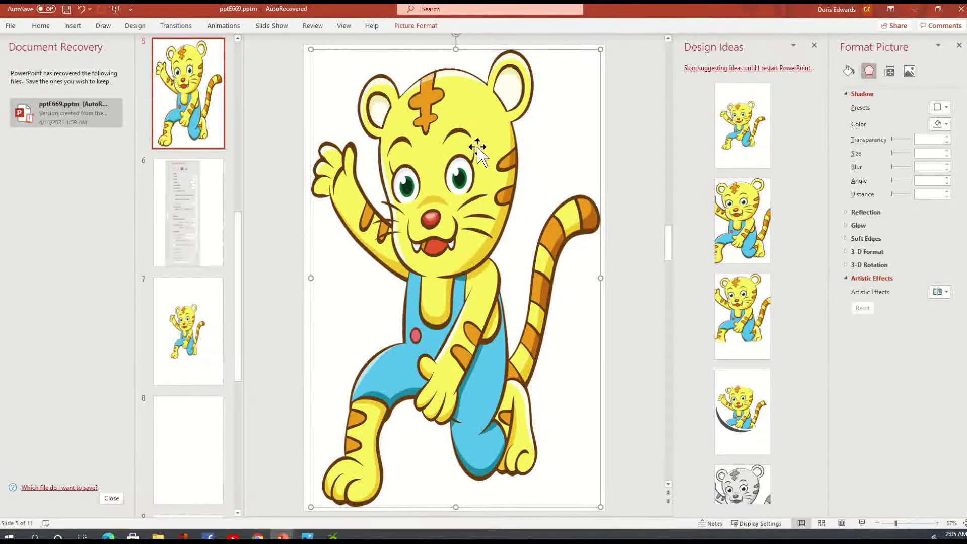
click(913, 71)
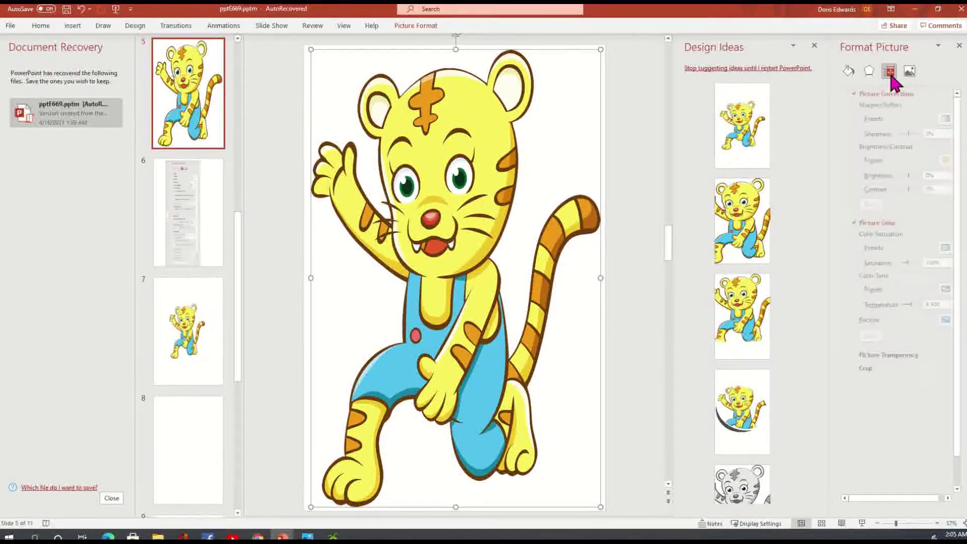
click(889, 71)
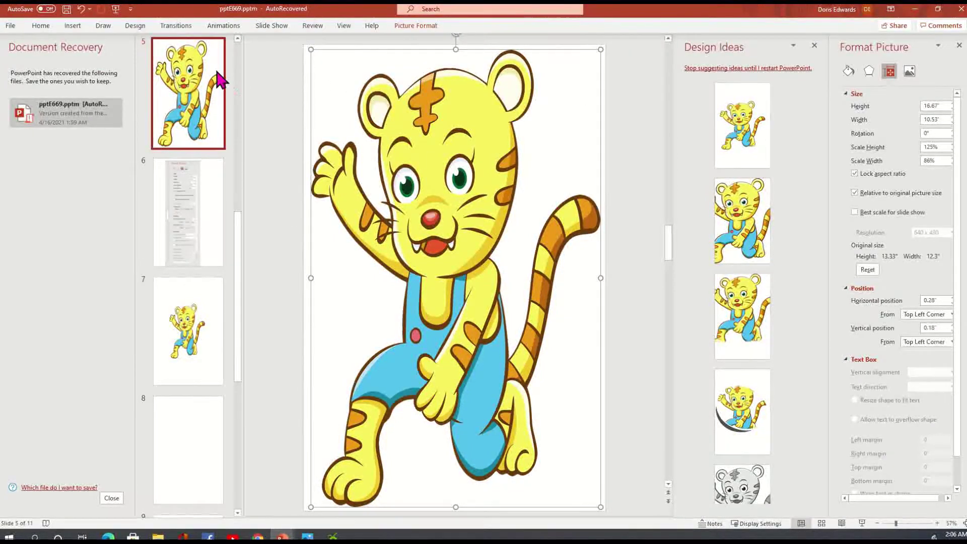
Go to the print settings for the current slide and choose the HP87358C (HP OfficeJet Pro 7740 series) printer
click(16, 28)
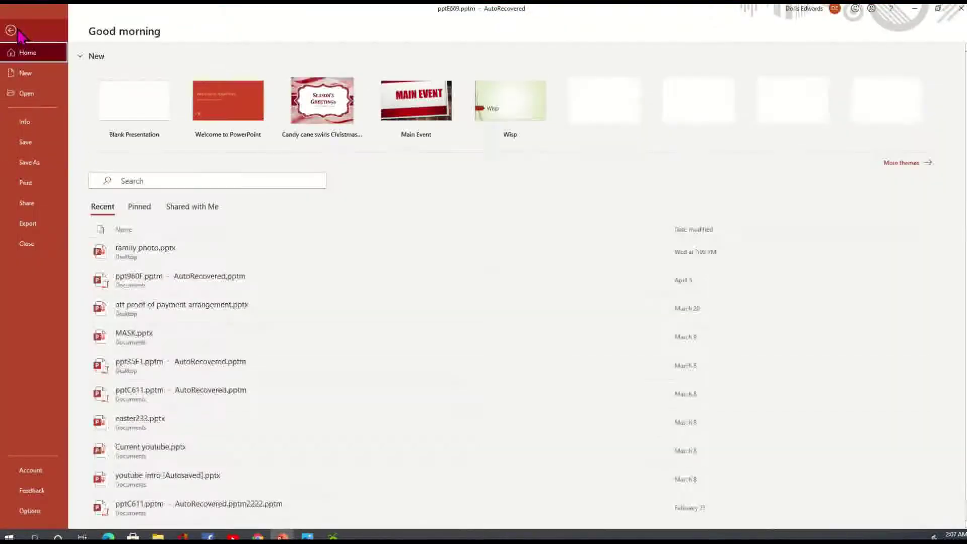
click(35, 188)
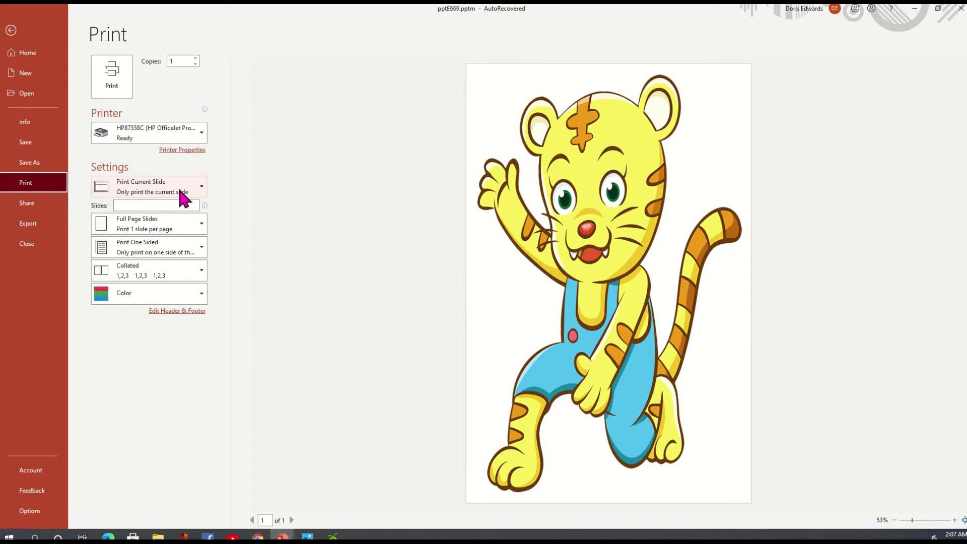
click(201, 133)
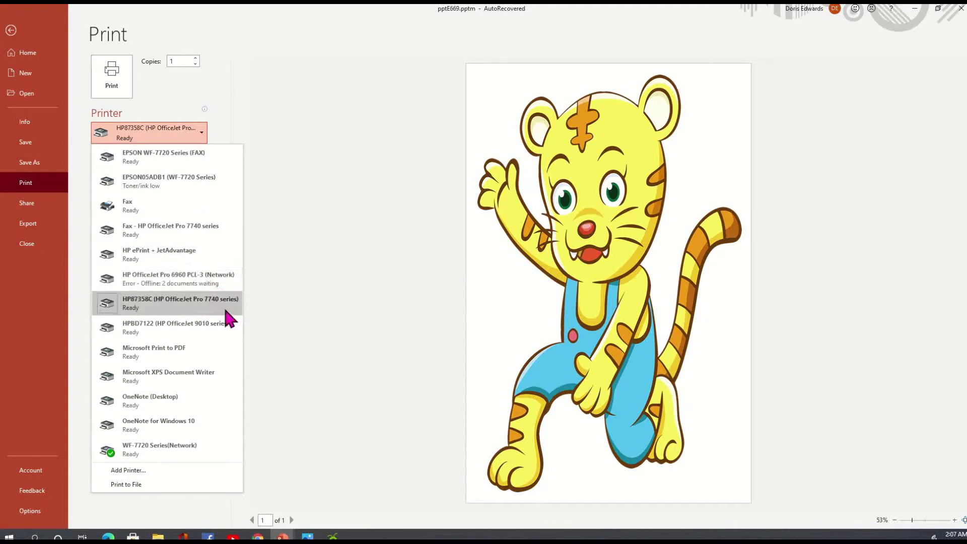
click(226, 313)
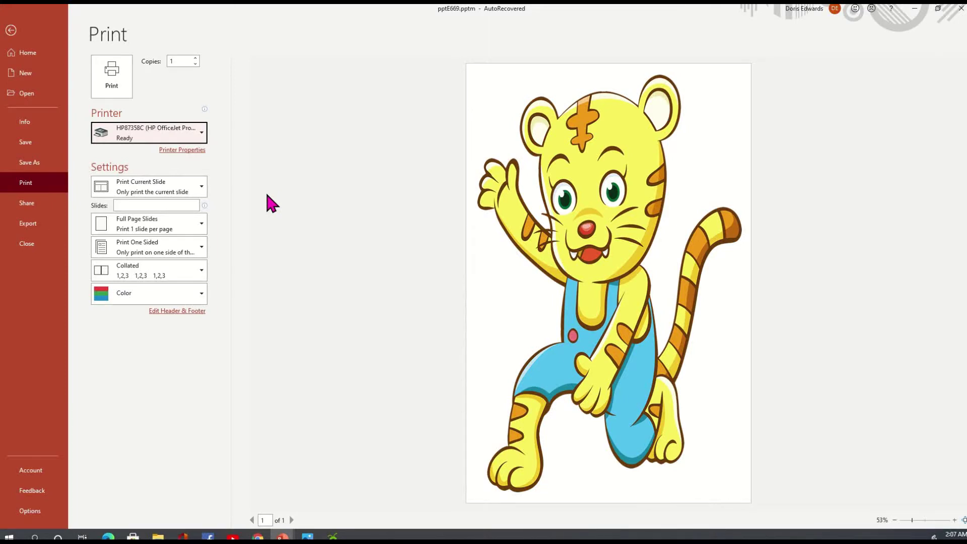
Set the paper type to Plain Paper in the printer's properties
click(197, 151)
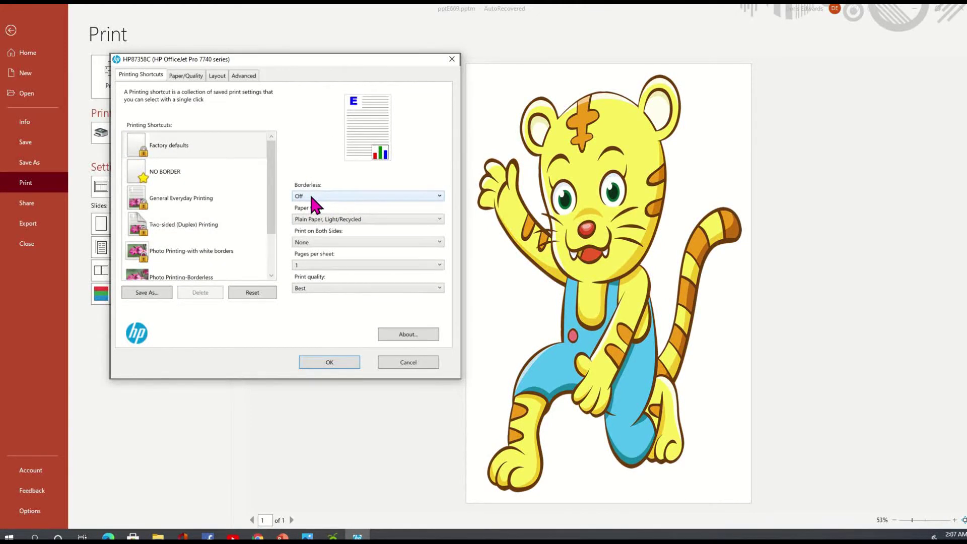
click(329, 220)
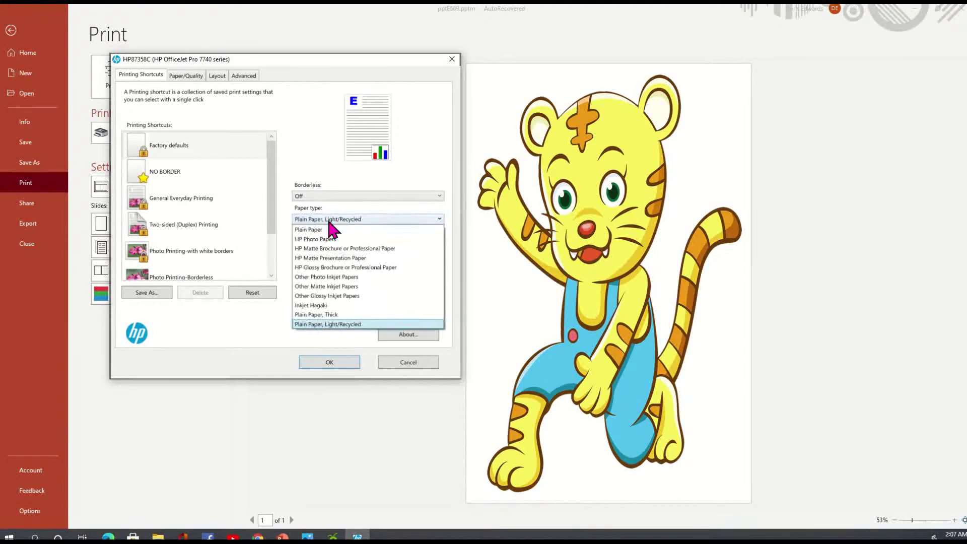
click(336, 228)
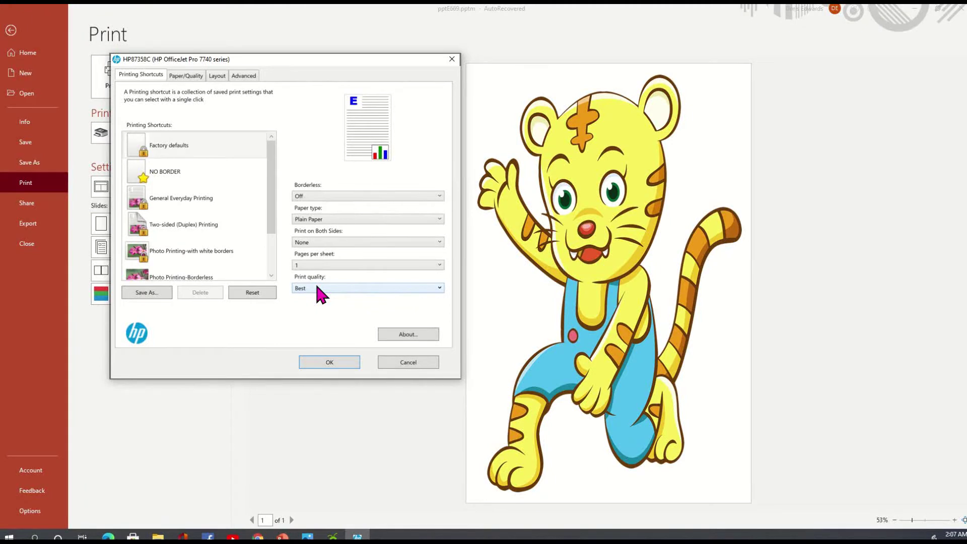
Choose Tabloid as the paper size in the printer properties and print the tiger slide
click(191, 76)
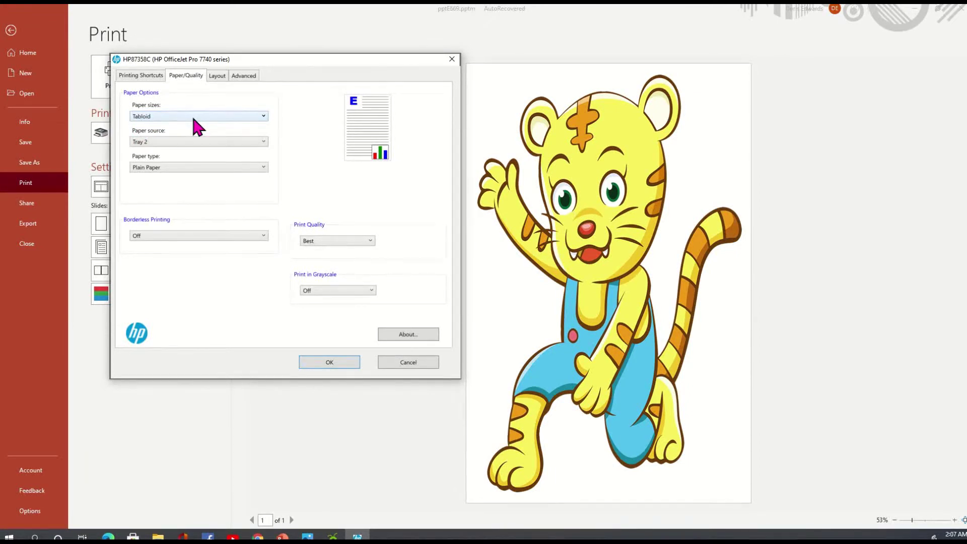
click(262, 116)
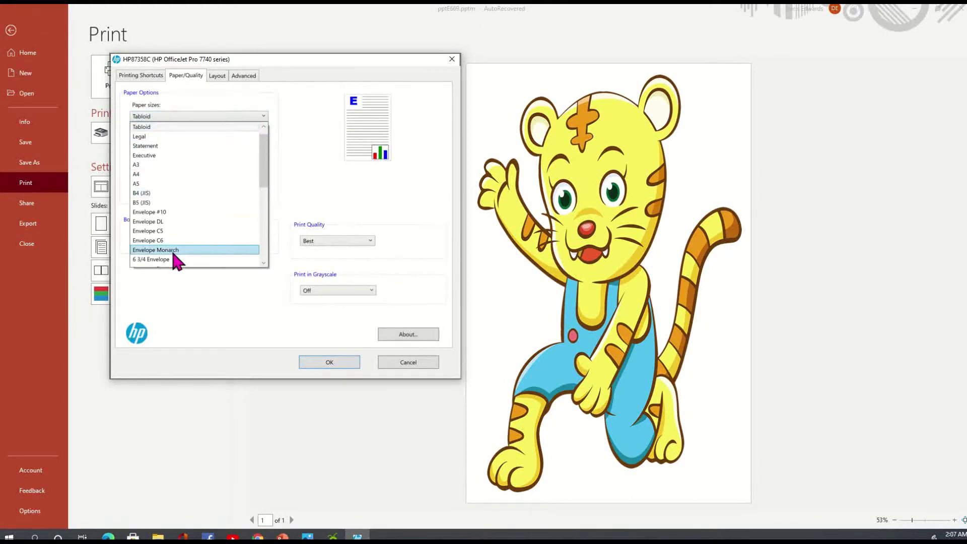
drag(264, 169, 267, 246)
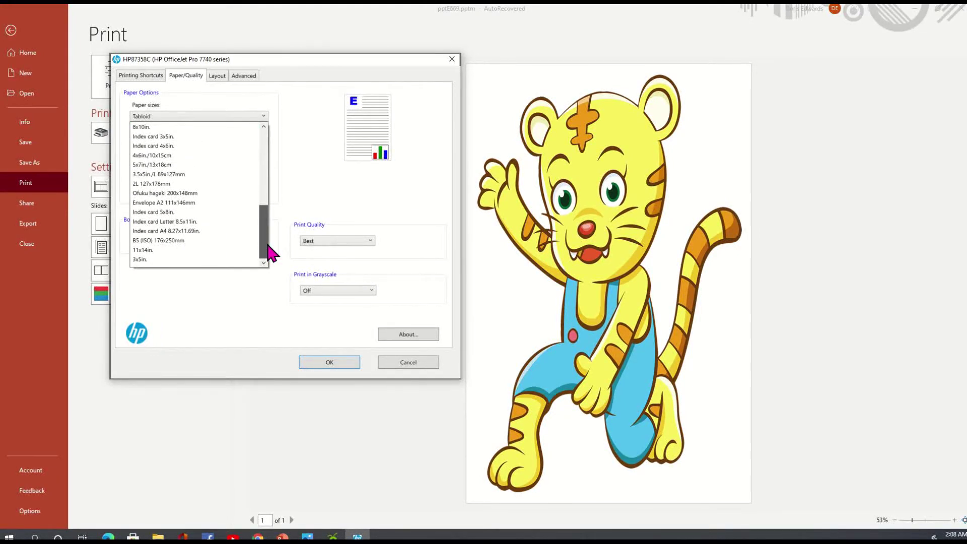
drag(268, 250, 248, 108)
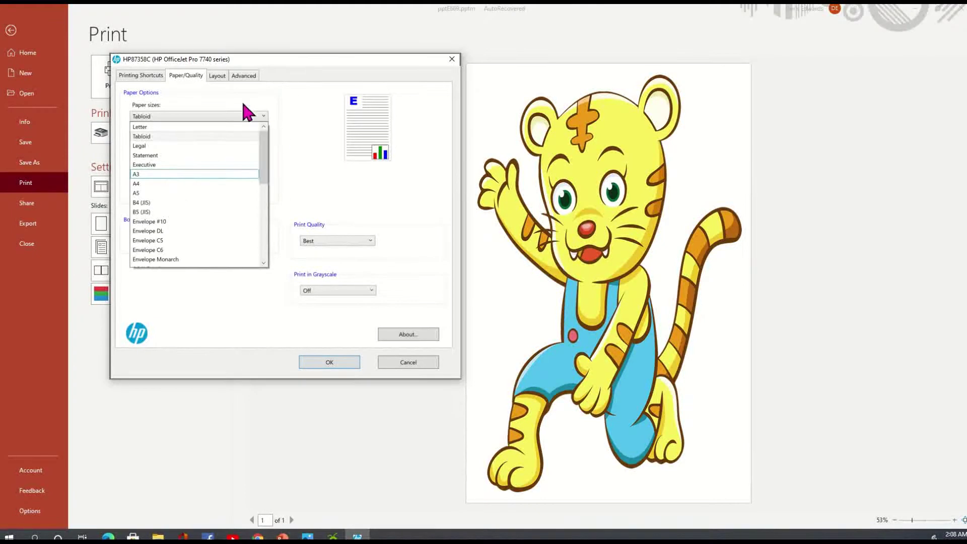
click(161, 137)
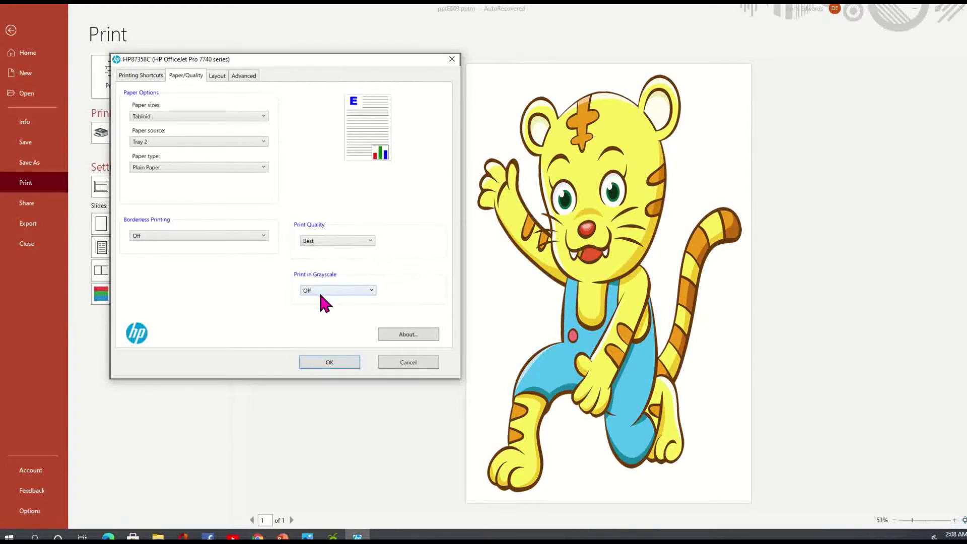
click(345, 364)
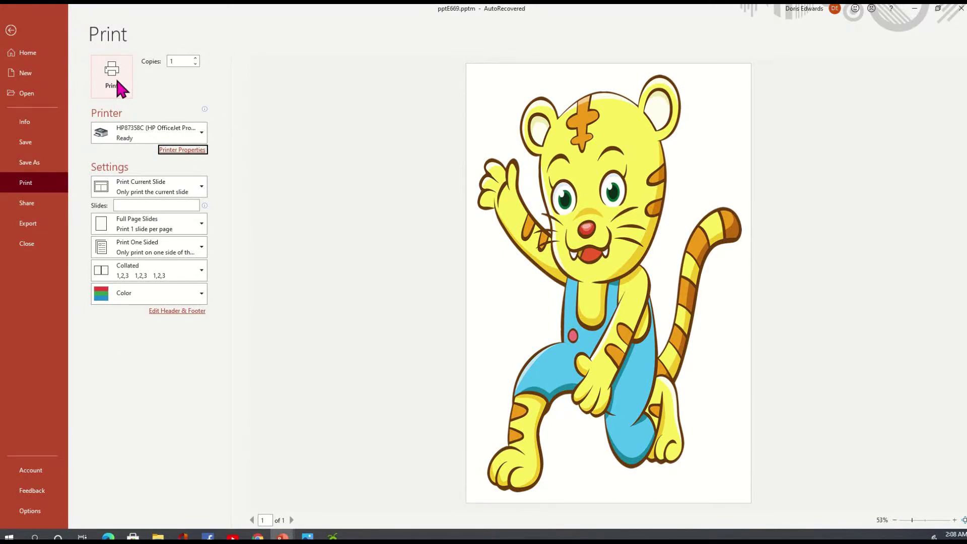
click(117, 80)
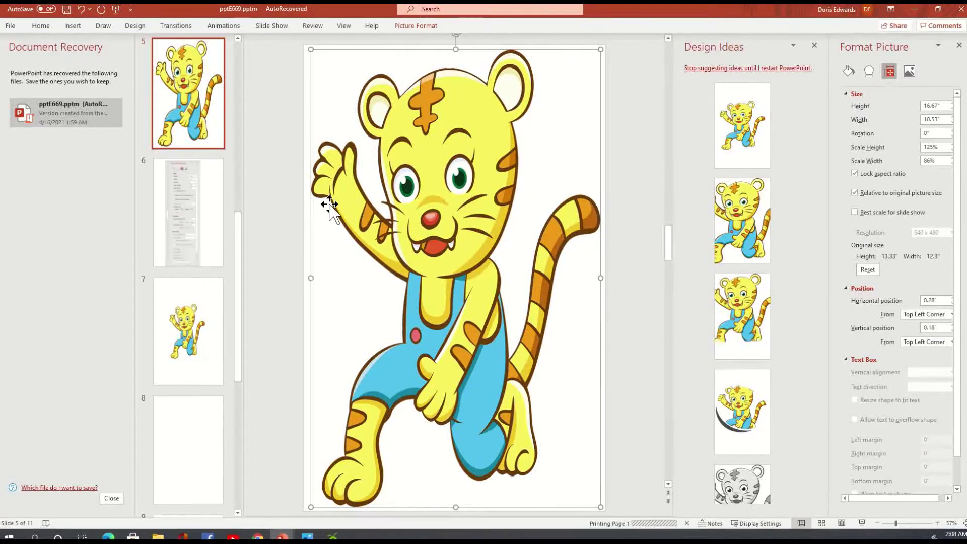
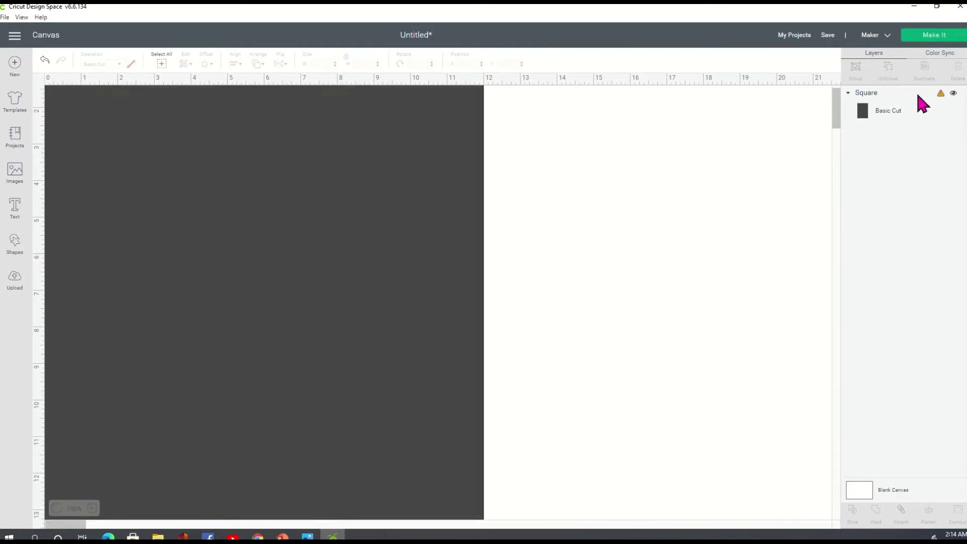
Delete the dark square from the Cricut Design Space canvas
click(403, 186)
key(Delete)
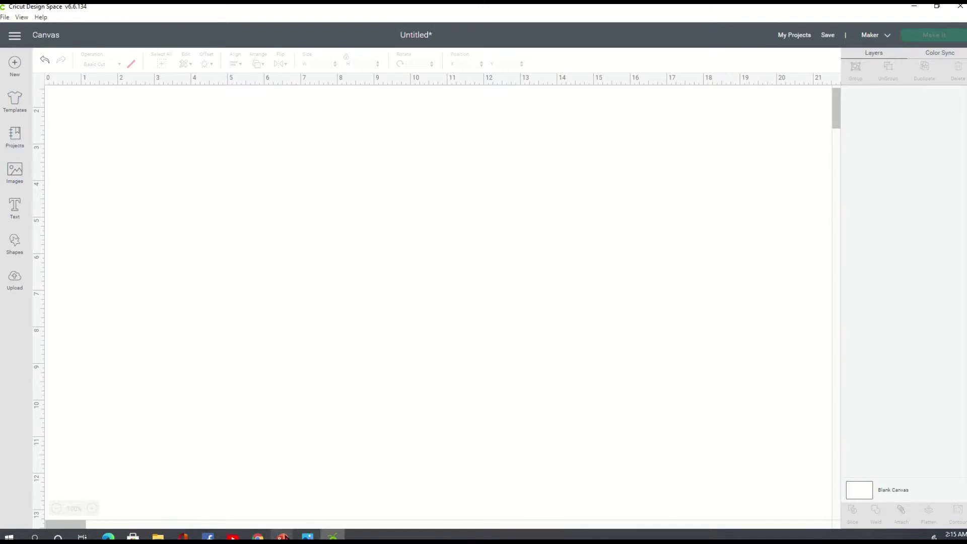
Switch to the pptE669.pptm presentation in PowerPoint and go to slide 5 with the large tiger
mouse_move(283, 536)
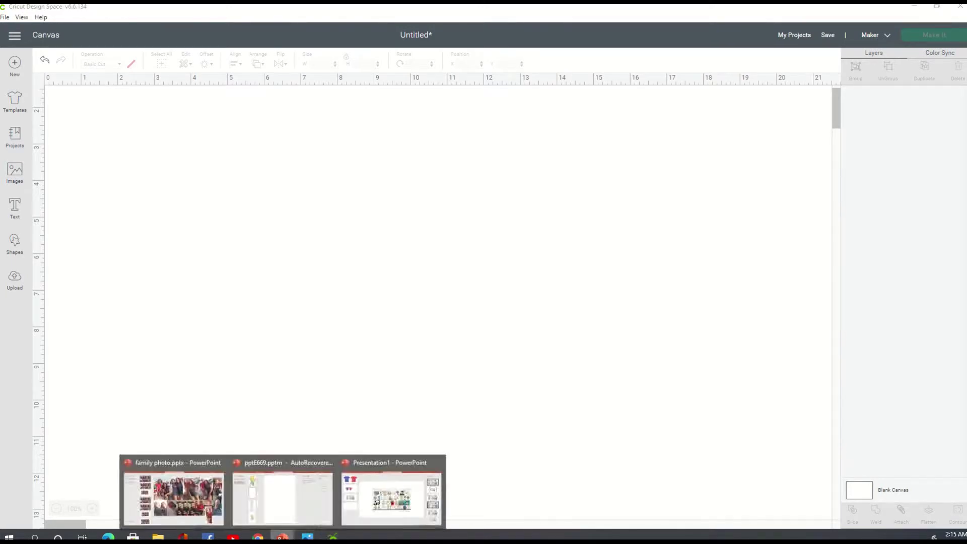
click(324, 519)
key(Up)
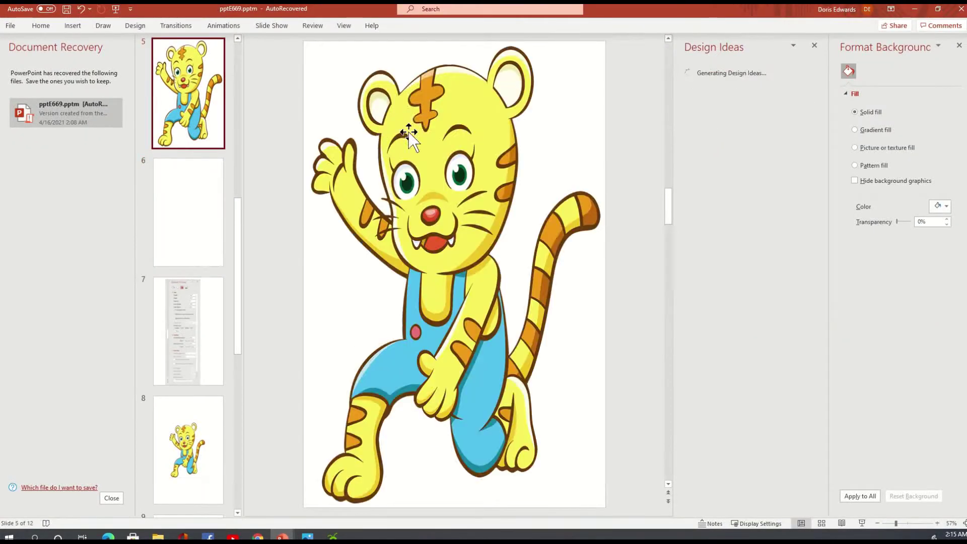
Save the tiger picture on slide 5 to the Desktop as a PNG file named IMAGE123
click(416, 108)
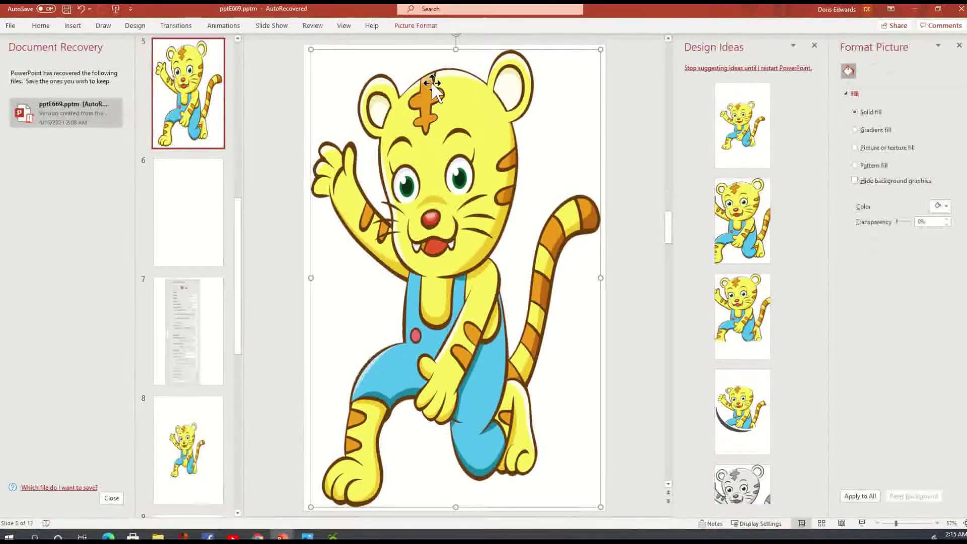
right_click(433, 89)
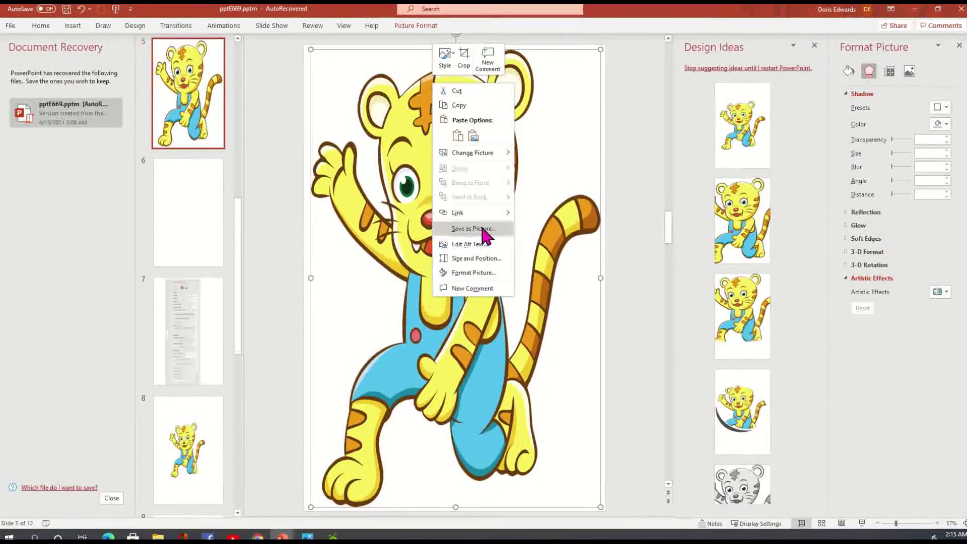
right_click(384, 99)
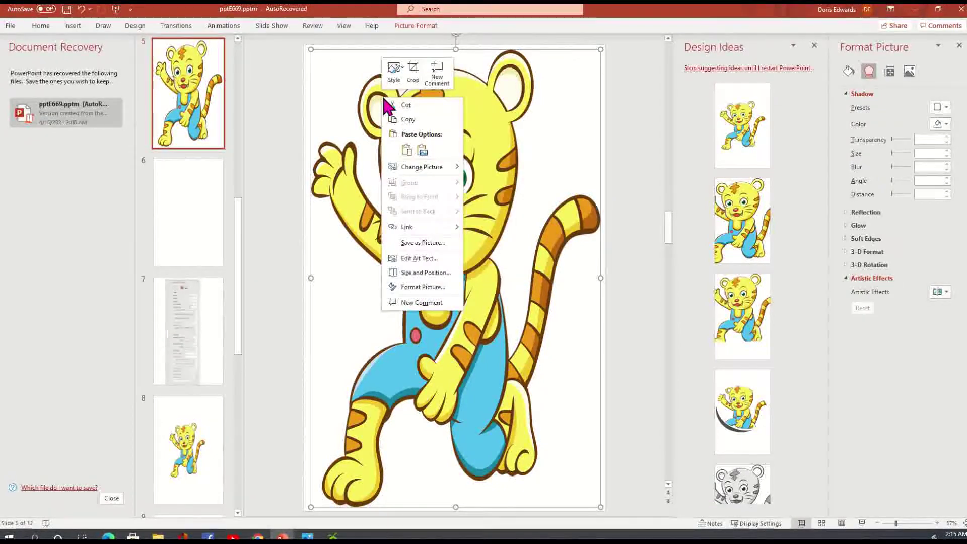
click(431, 244)
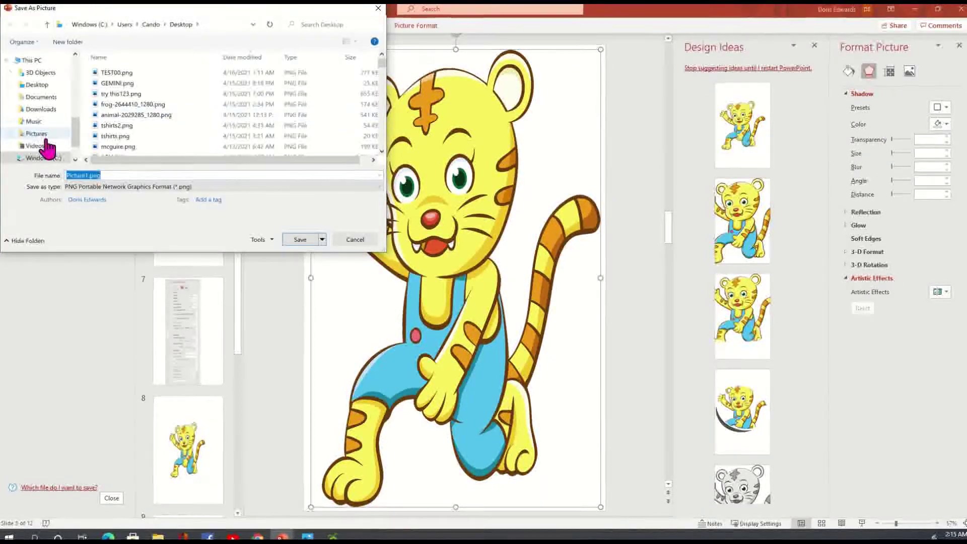
click(39, 87)
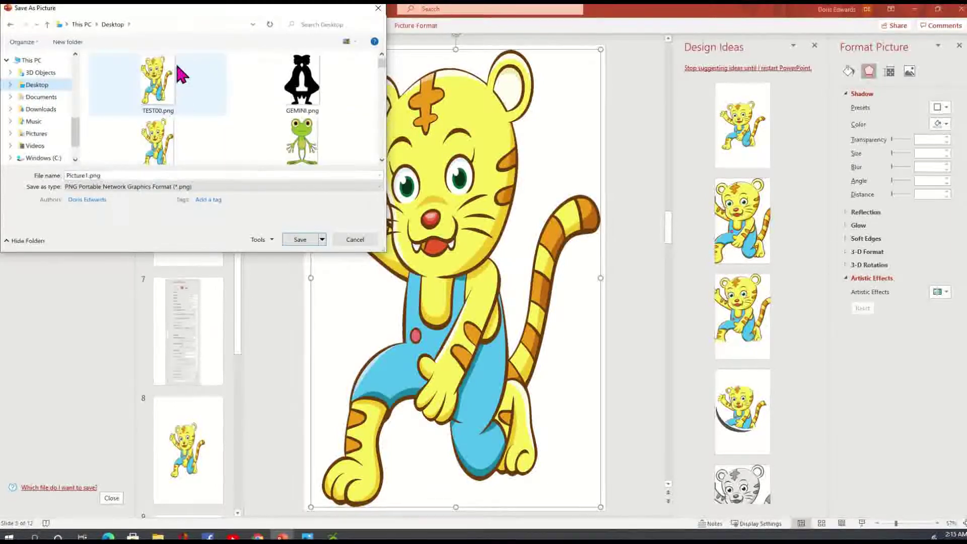
double_click(112, 174)
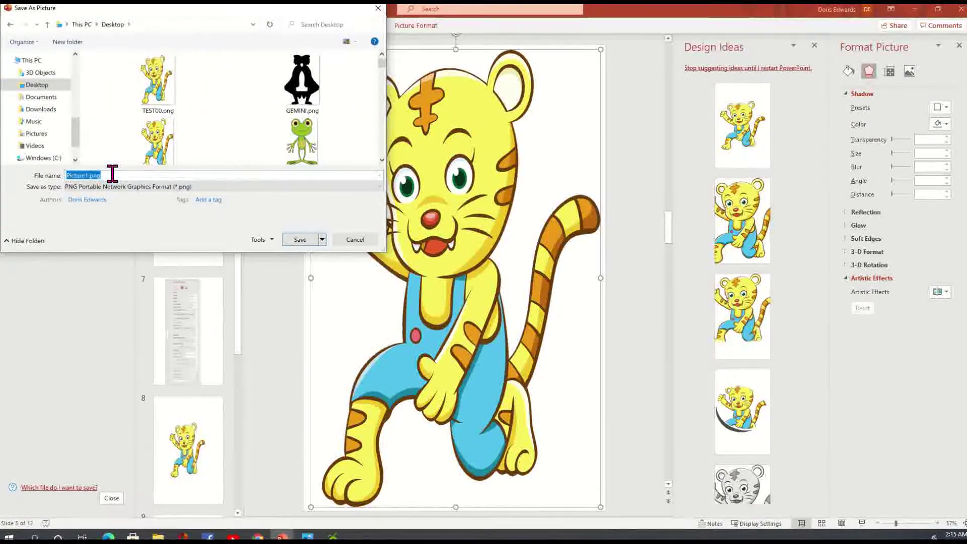
text(I)
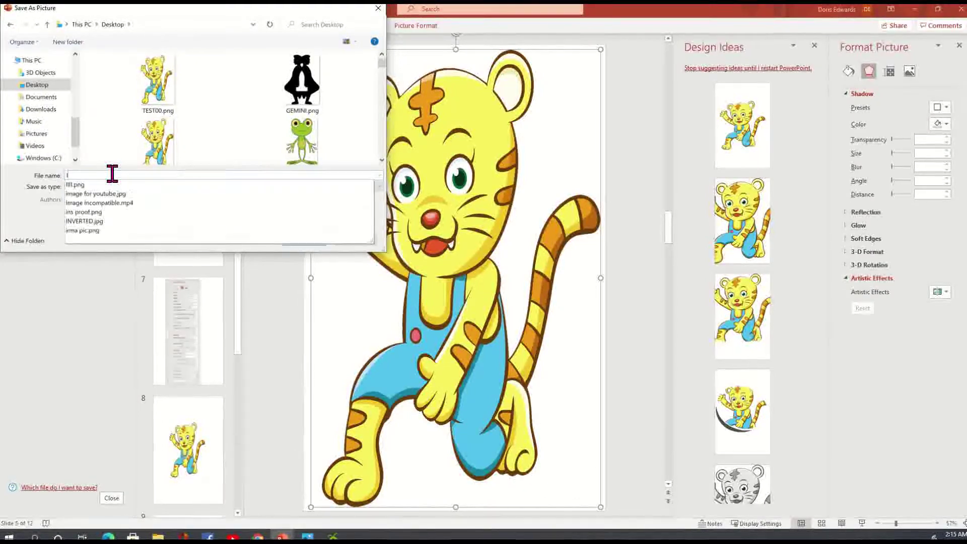
text(MAGE123.png)
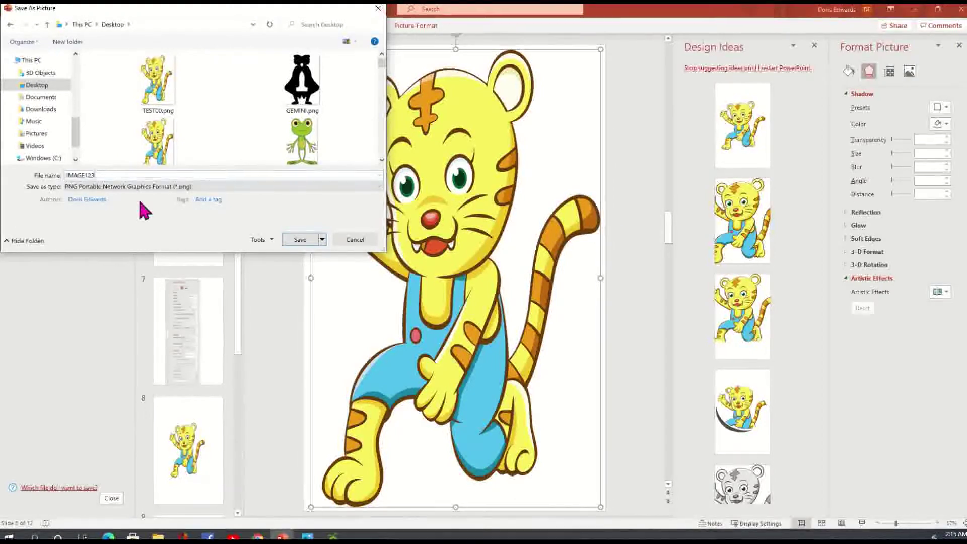
click(300, 239)
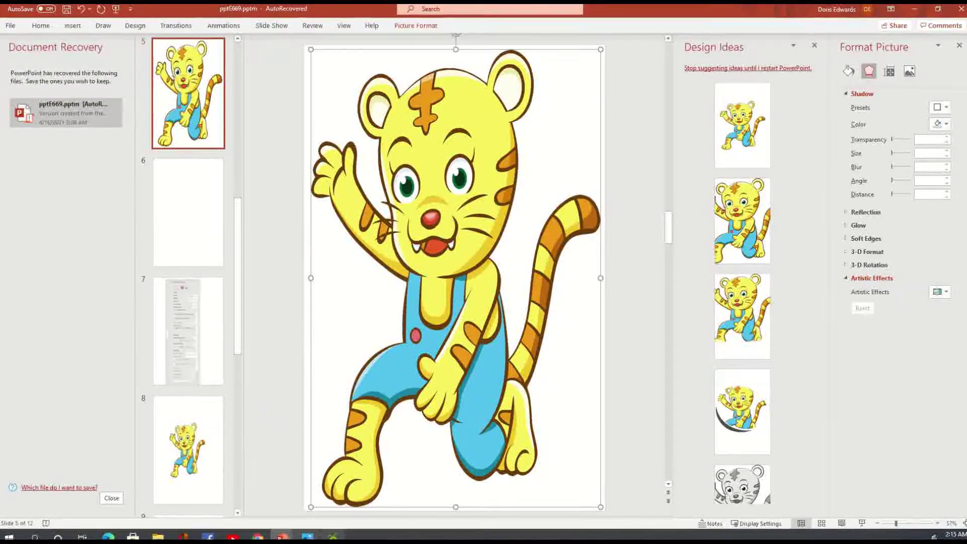
Switch to Cricut Design Space, load IMAGE123.png from the Desktop as an image upload, and choose the Complex image type
click(332, 535)
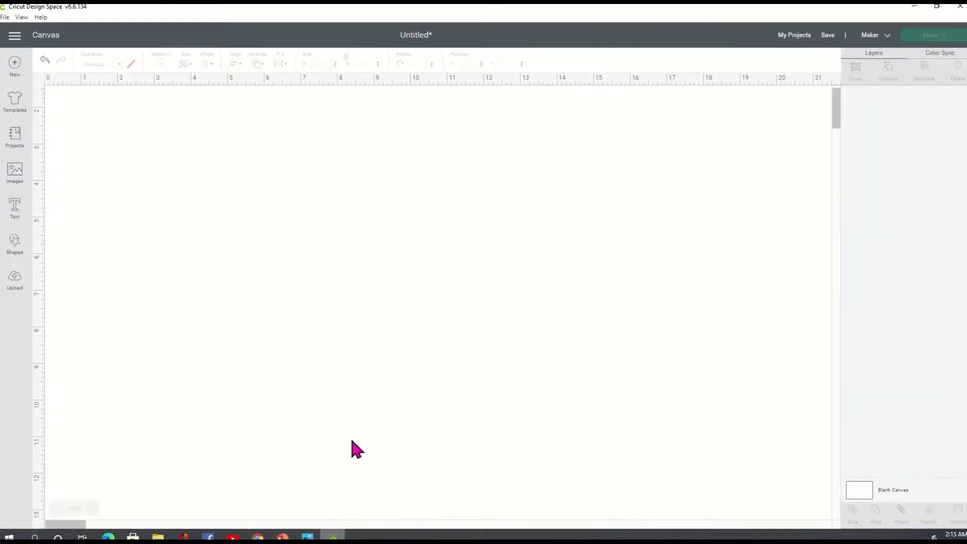
click(21, 285)
click(265, 272)
click(514, 272)
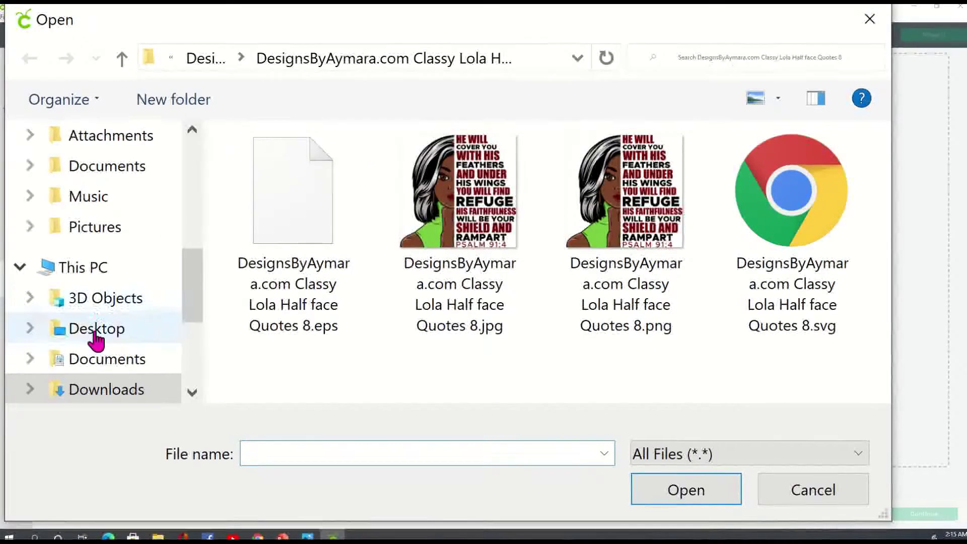
click(95, 328)
click(427, 177)
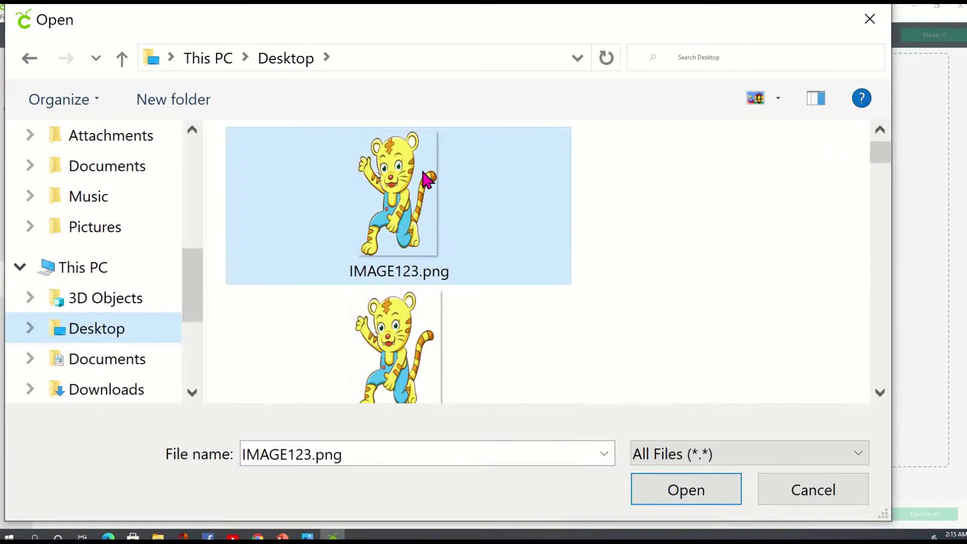
click(704, 498)
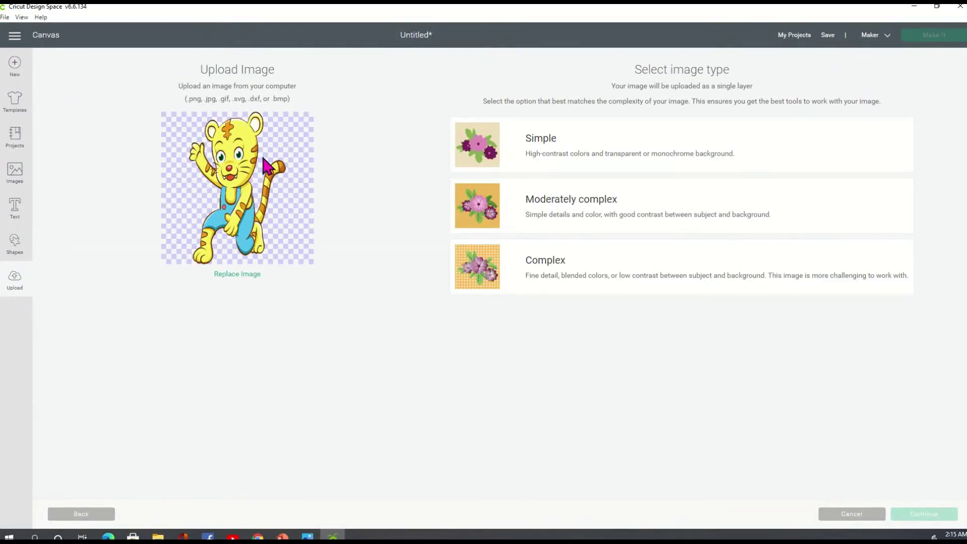
click(492, 281)
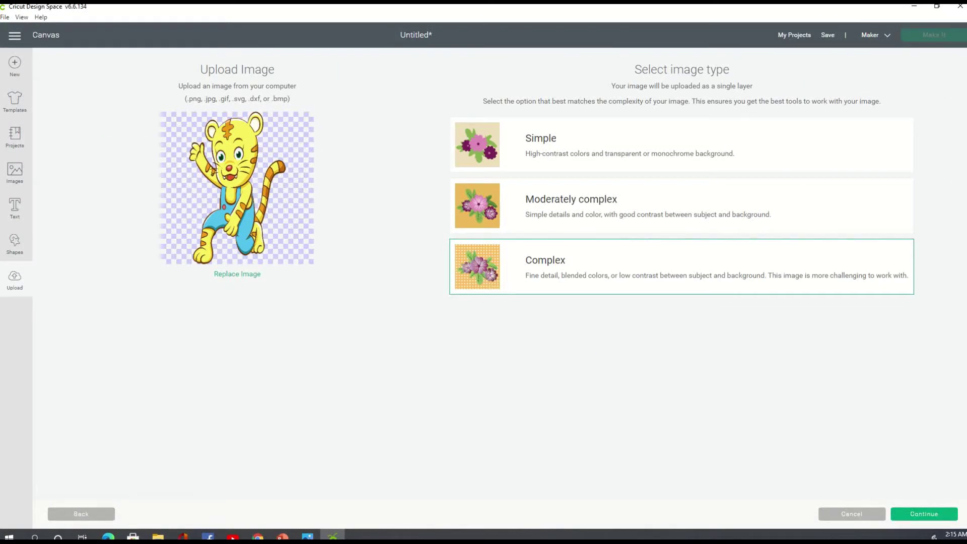
Continue to the image cleanup and erase the white areas inside both of the tiger's ears
click(907, 515)
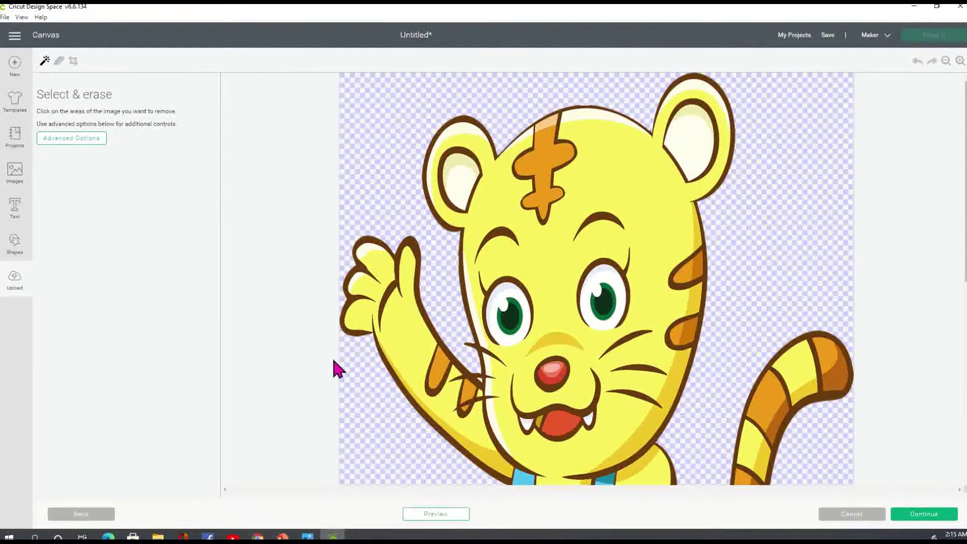
click(460, 177)
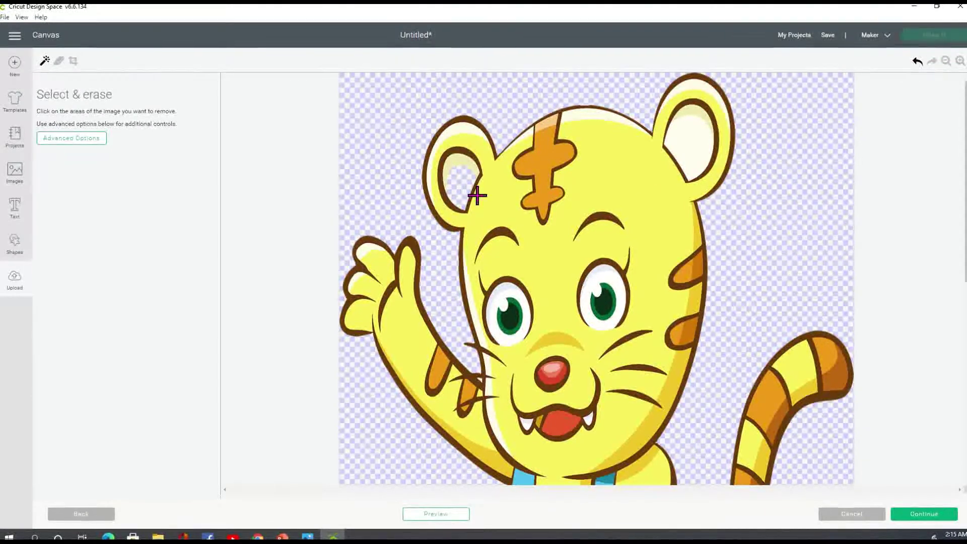
click(718, 170)
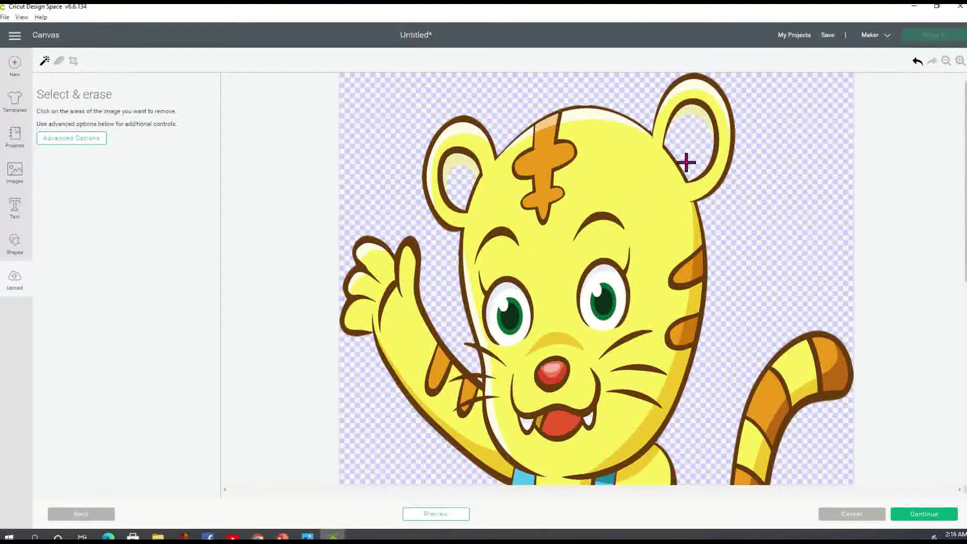
scroll(496, 224, down, 10)
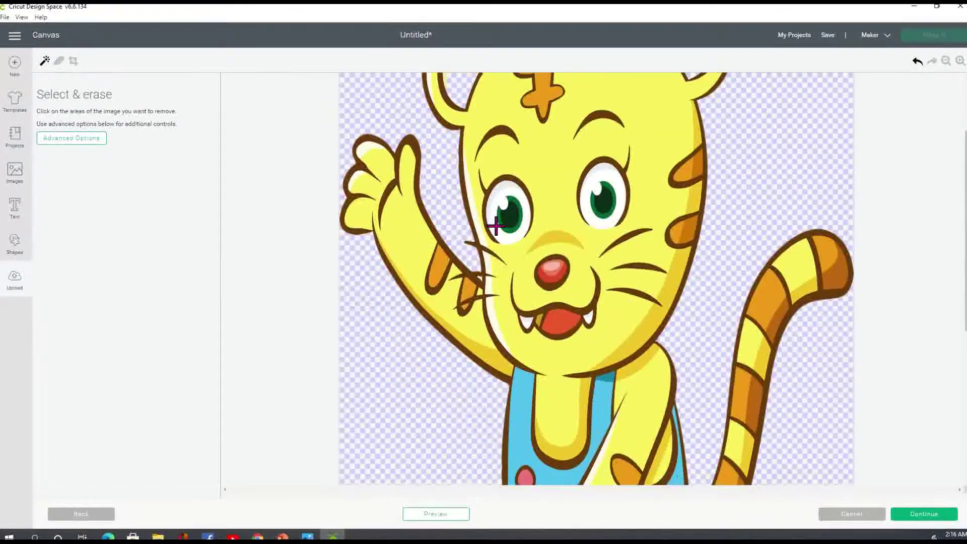
scroll(496, 227, up, 1)
scroll(497, 227, down, 1)
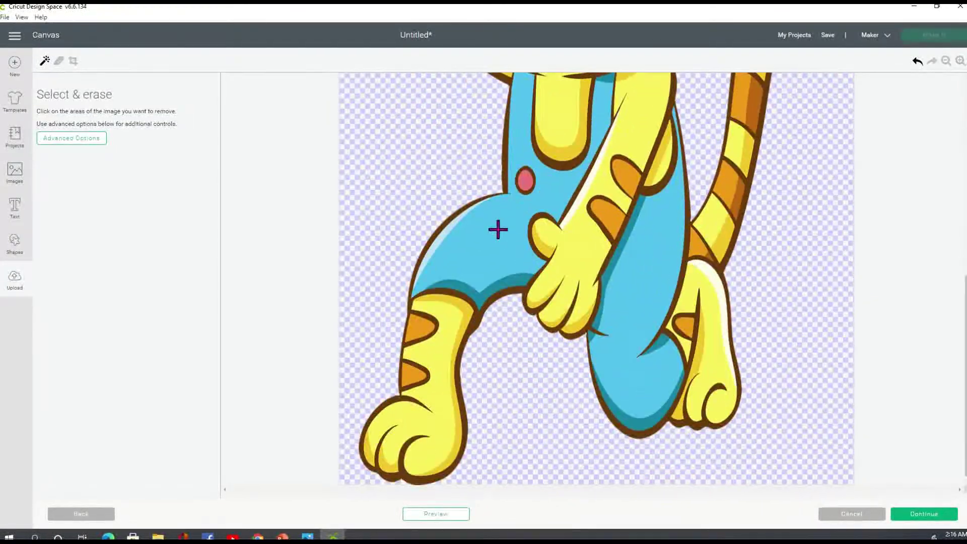
Preview the tiger's cut silhouette from ears to feet, then return to the colour view
click(443, 515)
scroll(562, 407, up, 5)
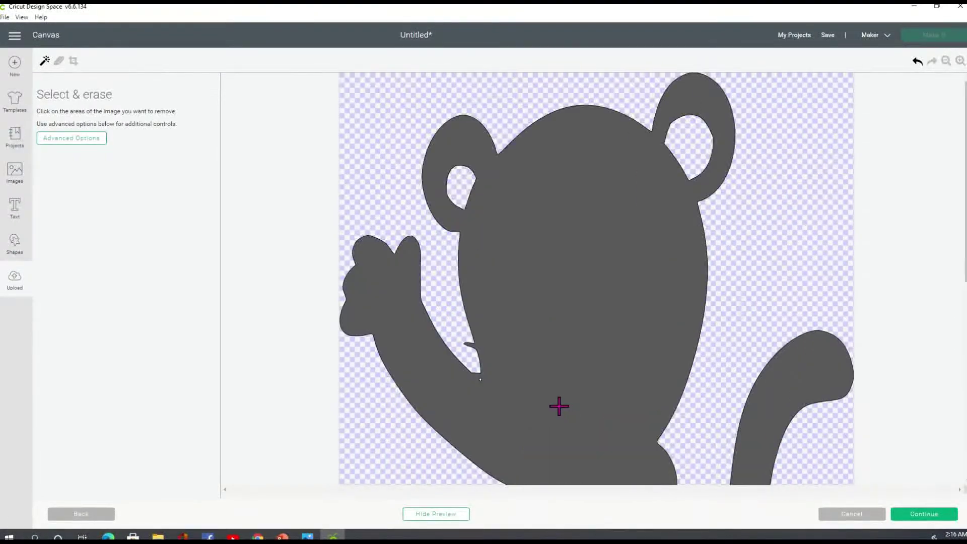
scroll(561, 402, down, 5)
scroll(554, 410, down, 2)
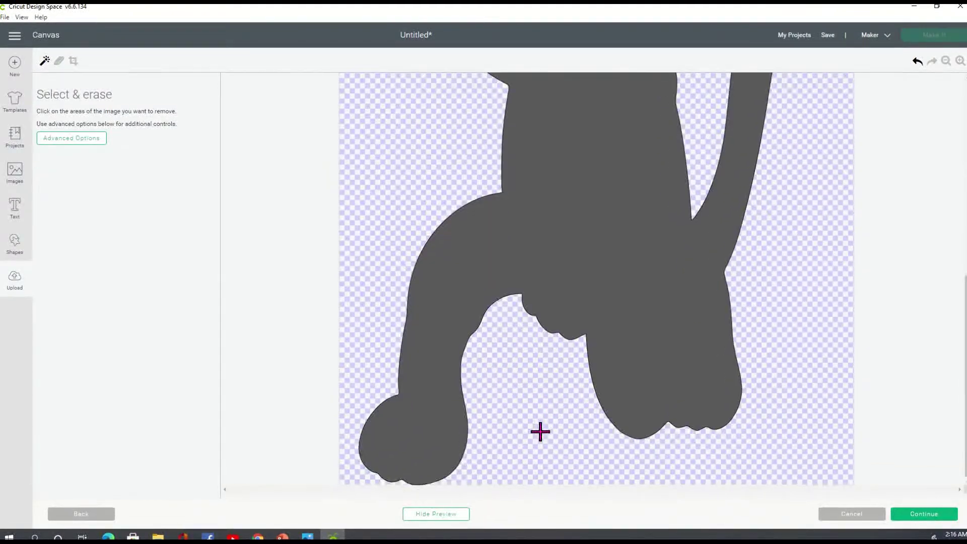
click(437, 514)
scroll(535, 394, up, 5)
scroll(536, 395, up, 4)
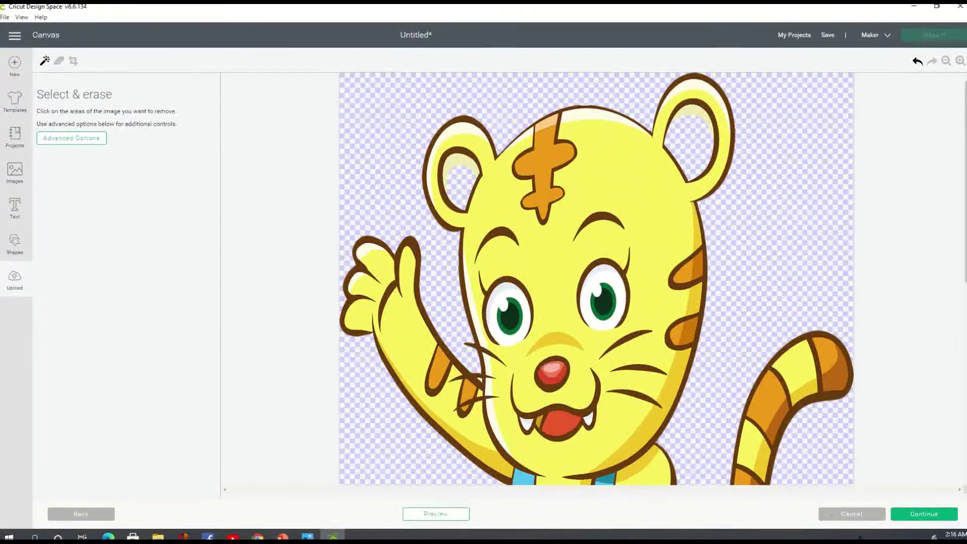
Upload the cleaned IMAGE123 as a Cut Image and insert it from the recent uploads onto the canvas
click(919, 522)
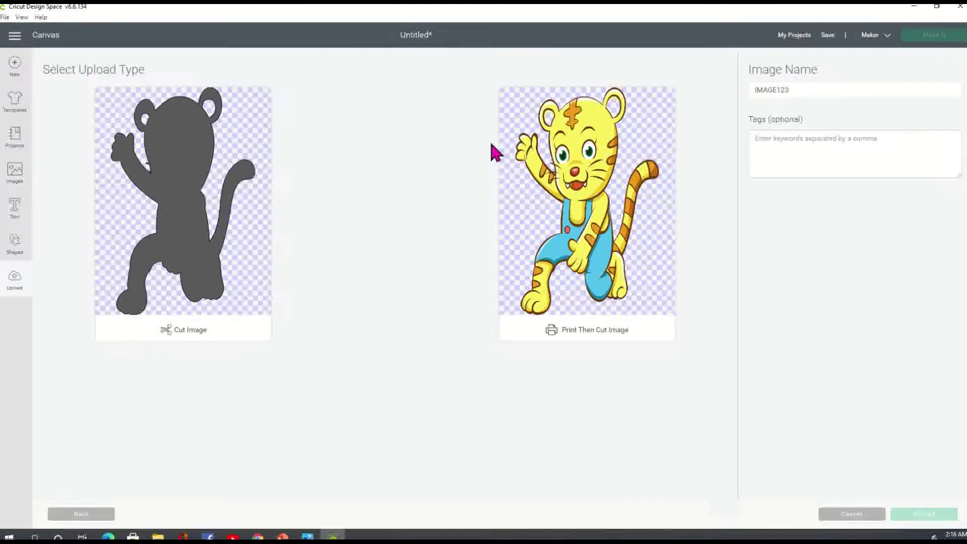
click(198, 151)
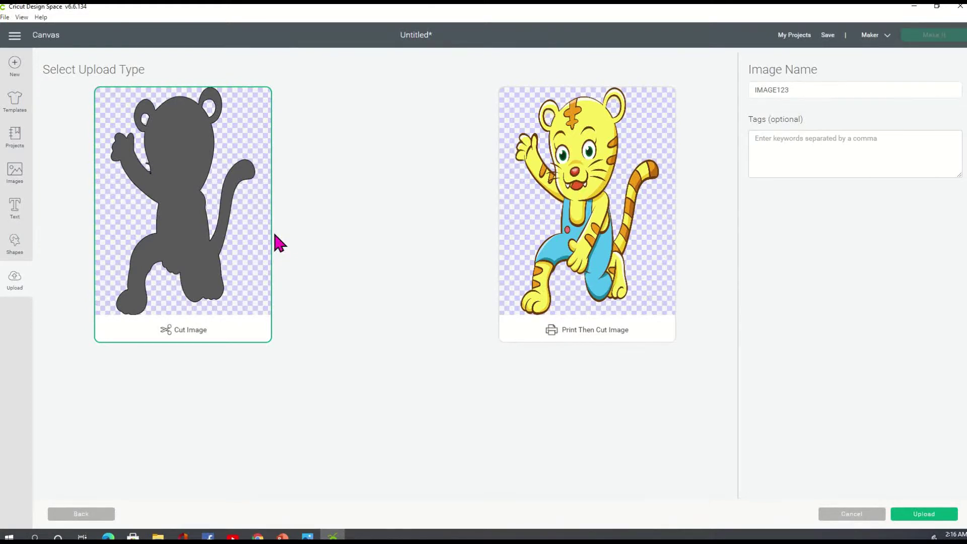
click(914, 516)
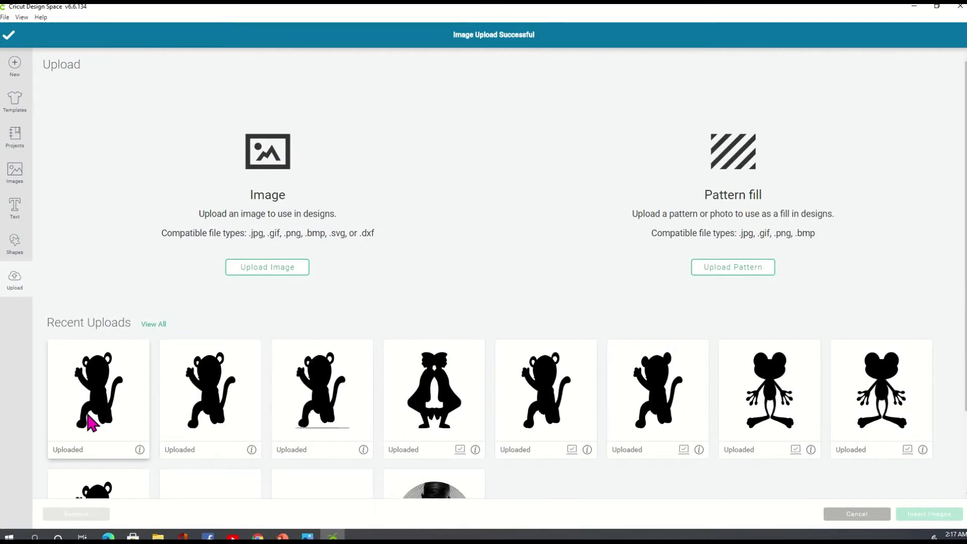
click(91, 423)
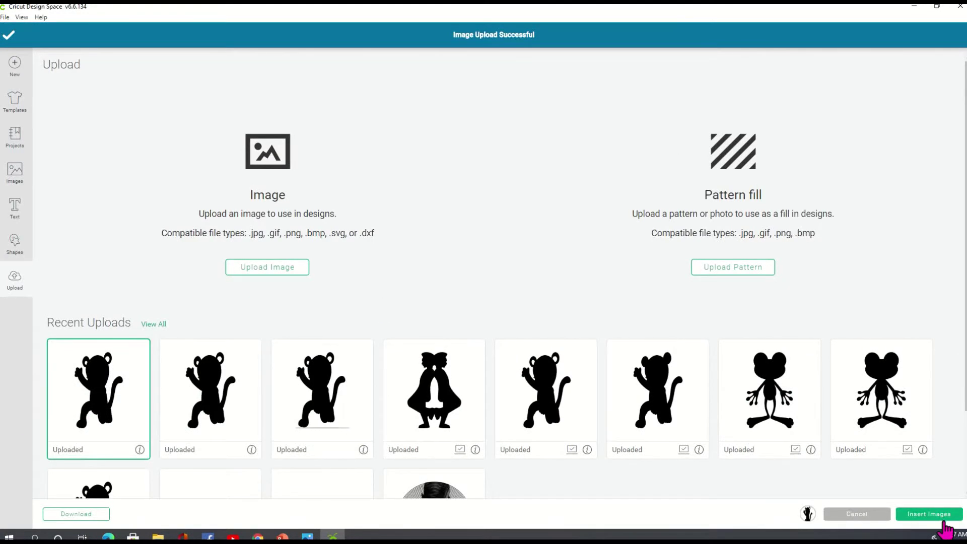
click(944, 519)
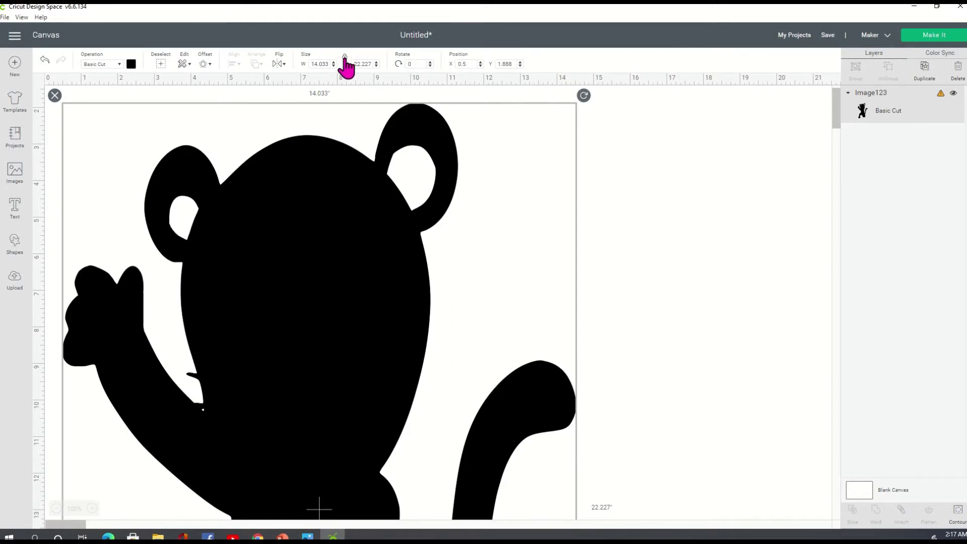
Resize the tiger silhouette with unlocked proportions to 10.53" wide and 16.67" high
click(310, 63)
text(10.)
key(Tab)
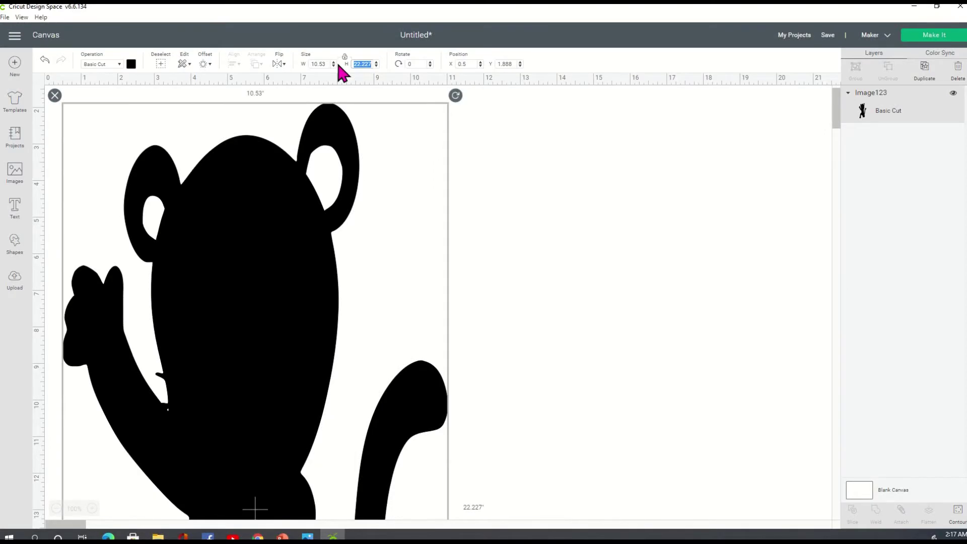
text(16.6)
key(Tab)
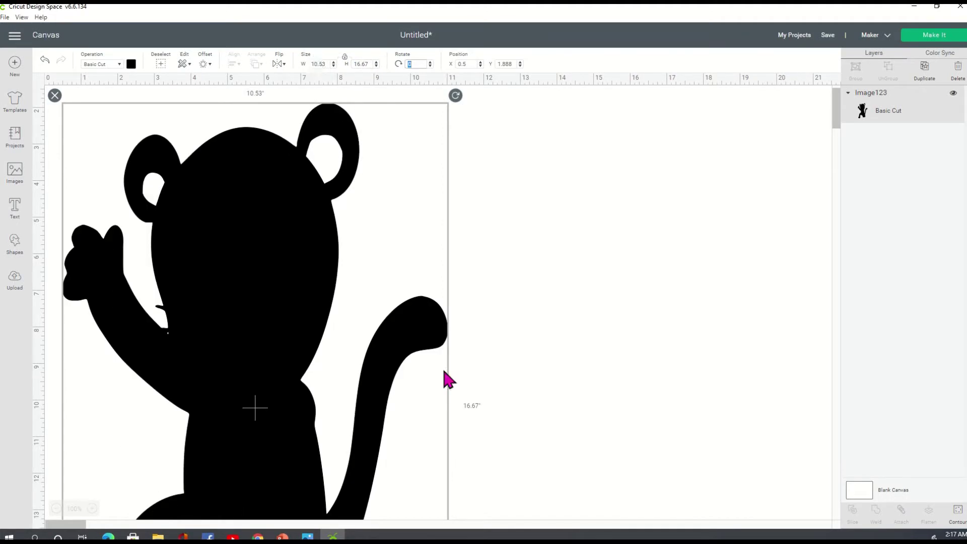
click(603, 317)
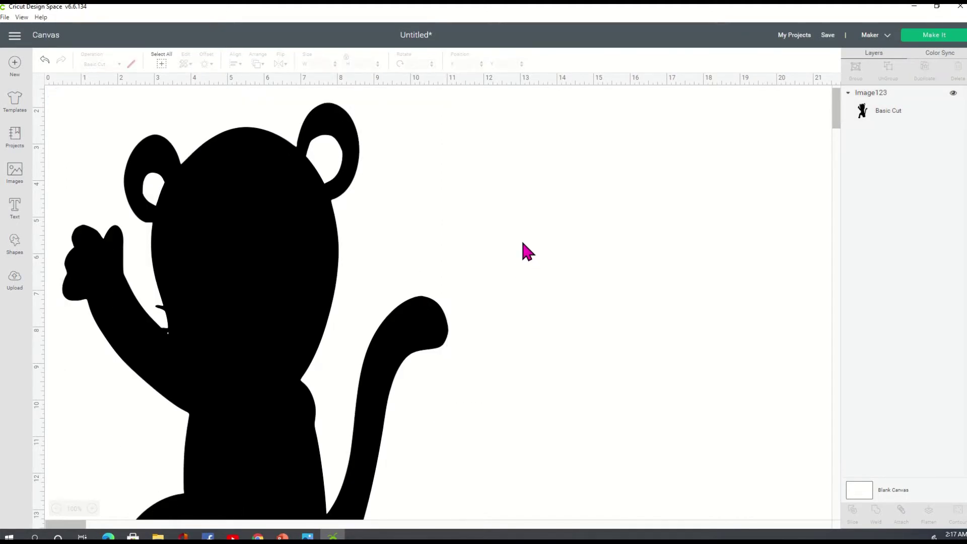
Move the tiger silhouette into the canvas's upper-left corner, at about X 0.028 and Y 0.028
click(297, 215)
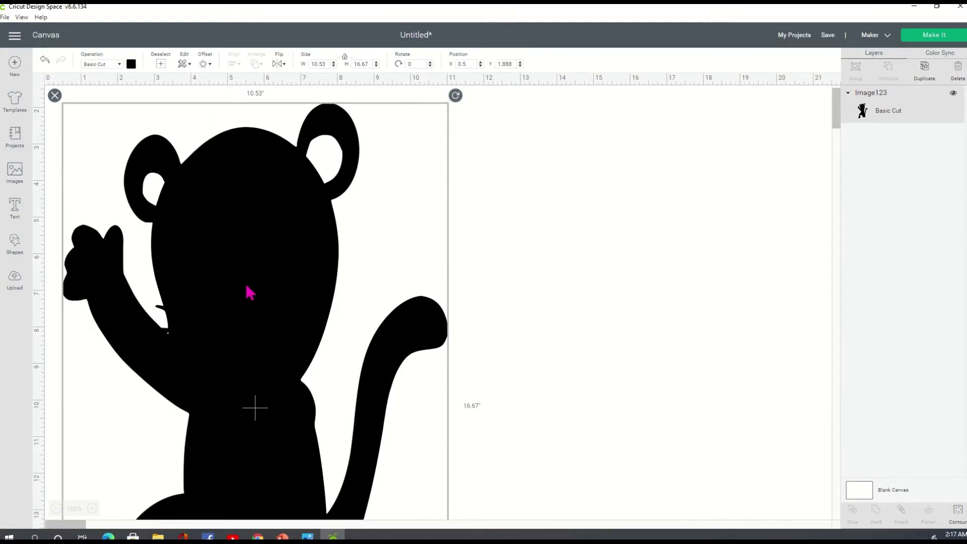
scroll(251, 314, down, 1)
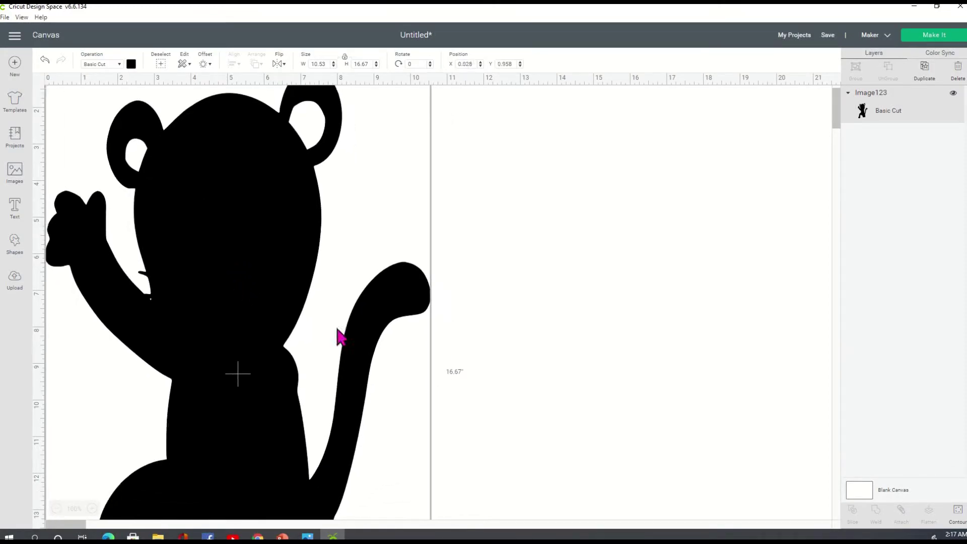
scroll(341, 320, up, 1)
scroll(328, 322, down, 1)
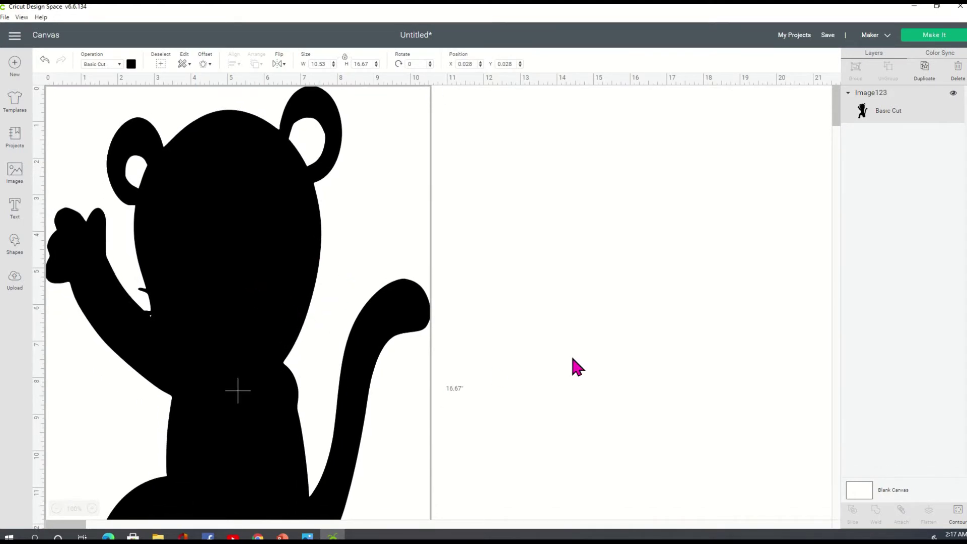
click(550, 330)
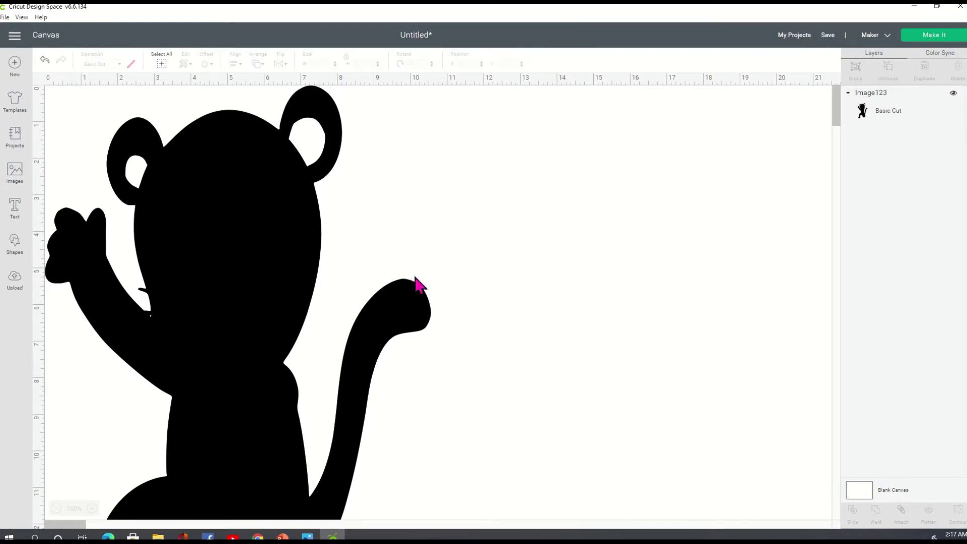
scroll(287, 322, down, 6)
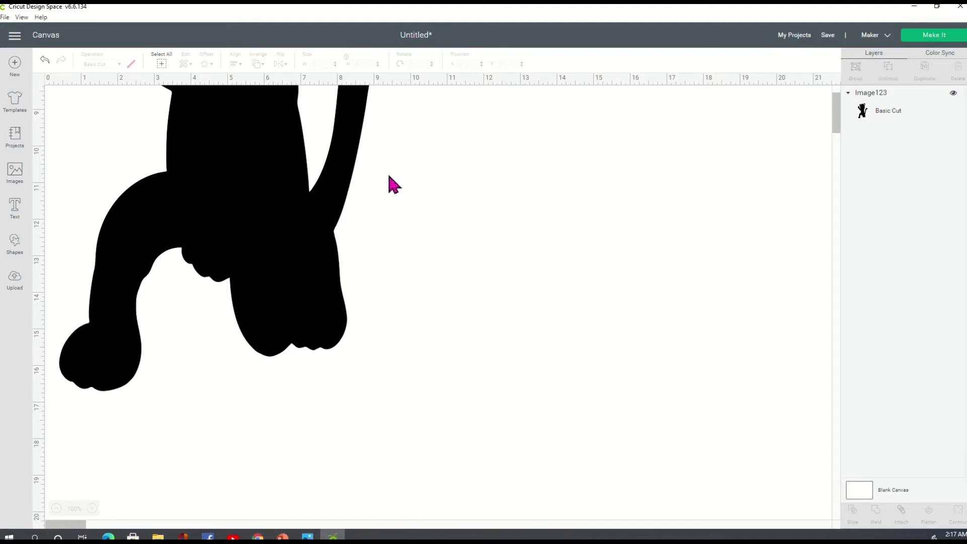
scroll(290, 205, up, 4)
scroll(291, 210, up, 2)
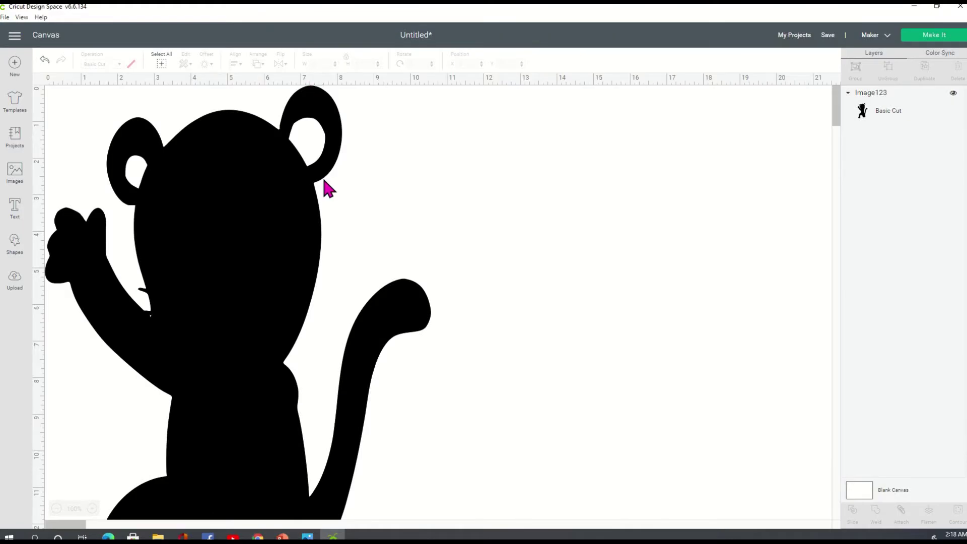
Send the tiger silhouette to mat preparation and accept the larger mat for the oversized image
click(239, 231)
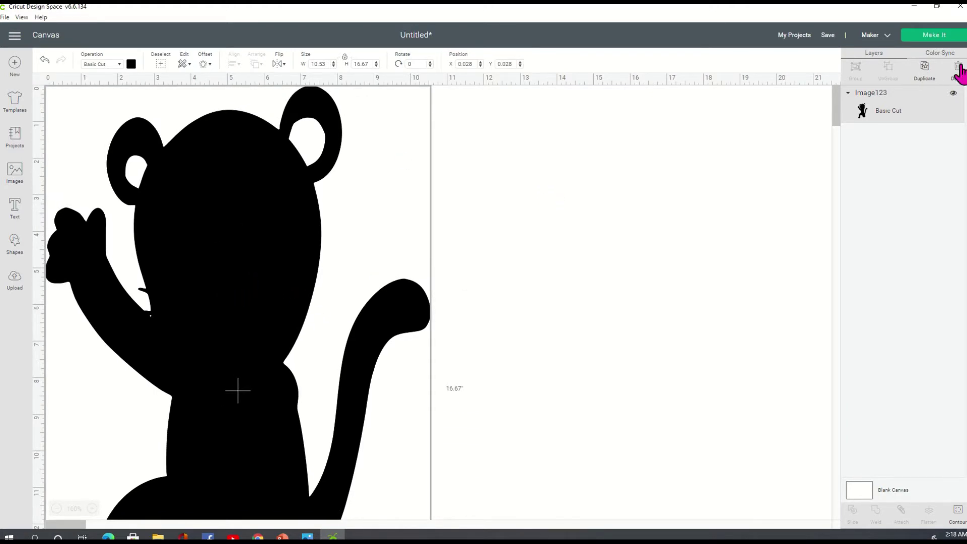
click(951, 37)
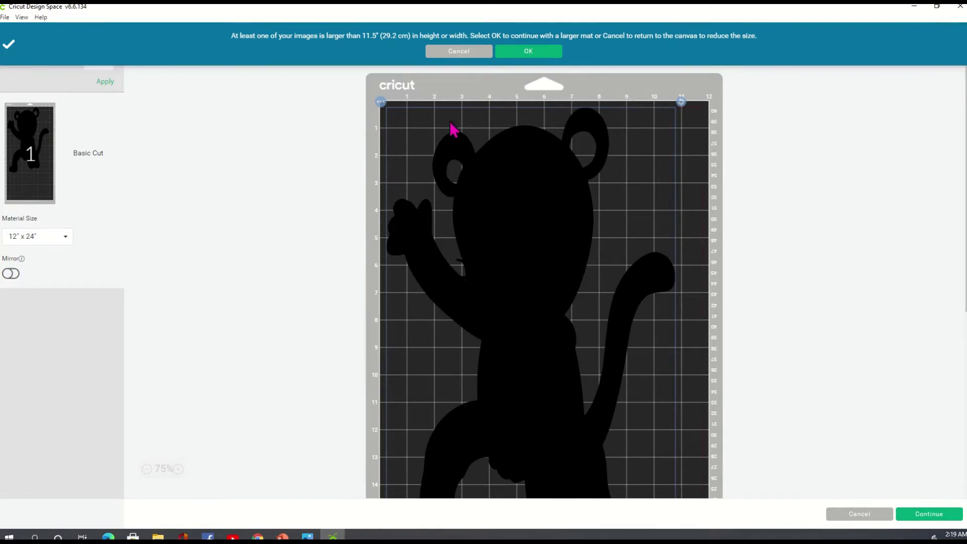
click(538, 53)
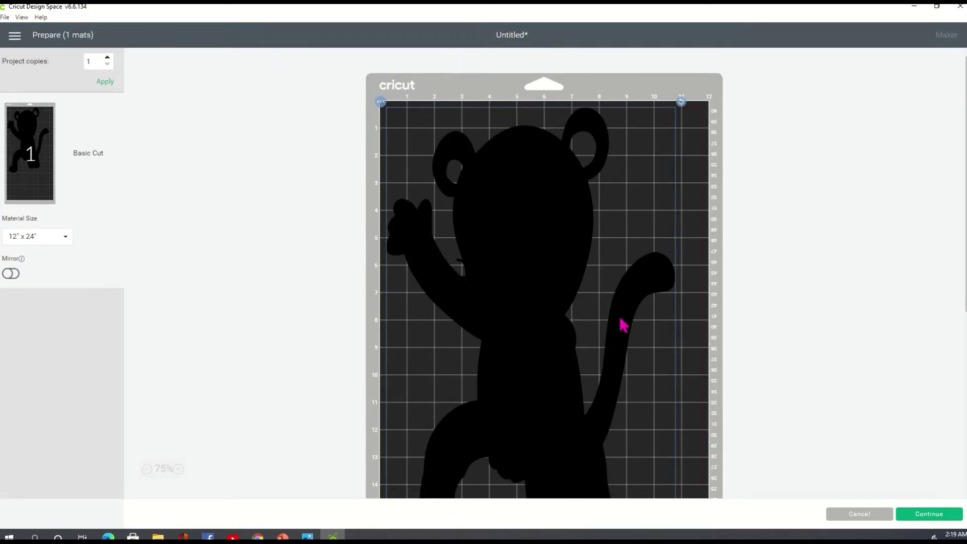
Examine how the tiger silhouette is laid out along the full length of the 12" x 24" mat
scroll(623, 325, down, 5)
scroll(623, 328, down, 2)
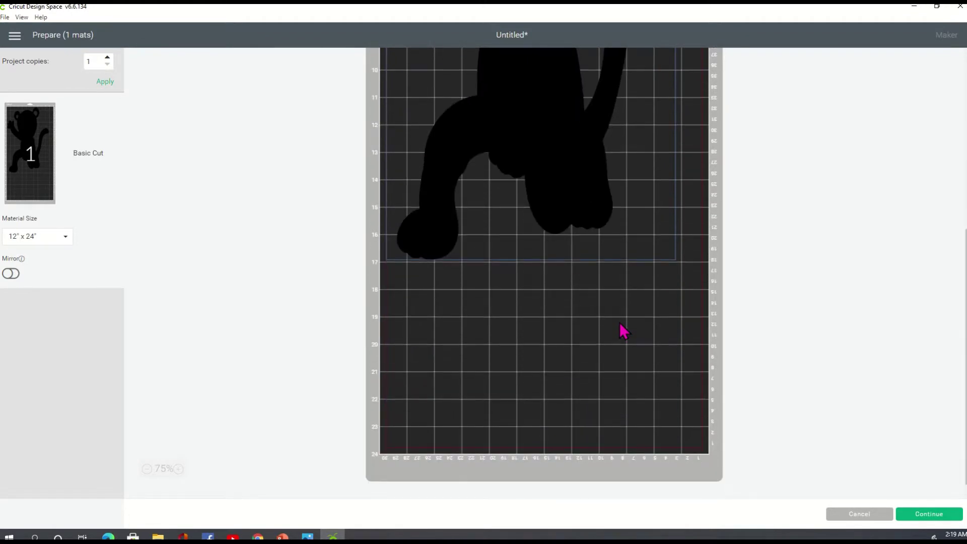
scroll(623, 331, up, 7)
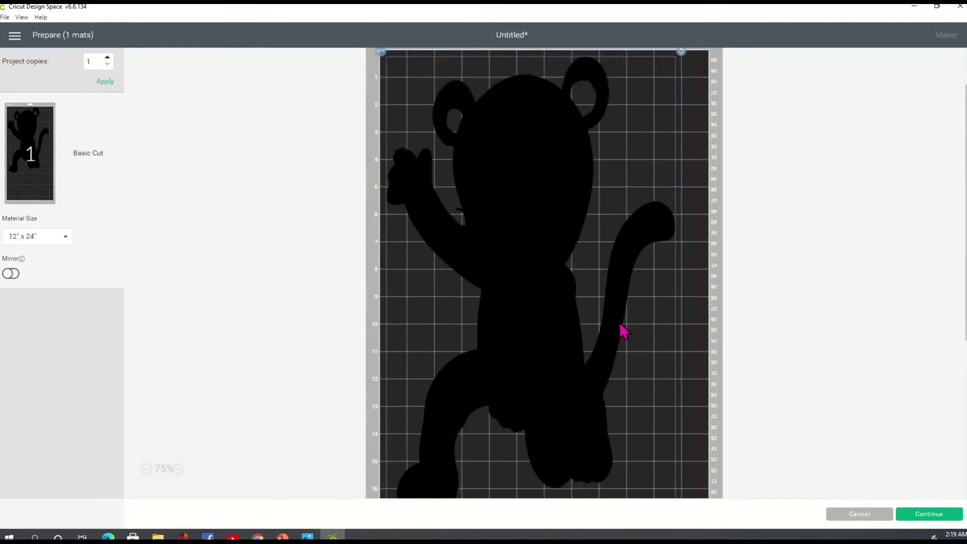
scroll(577, 261, up, 2)
scroll(578, 264, down, 2)
scroll(559, 261, down, 6)
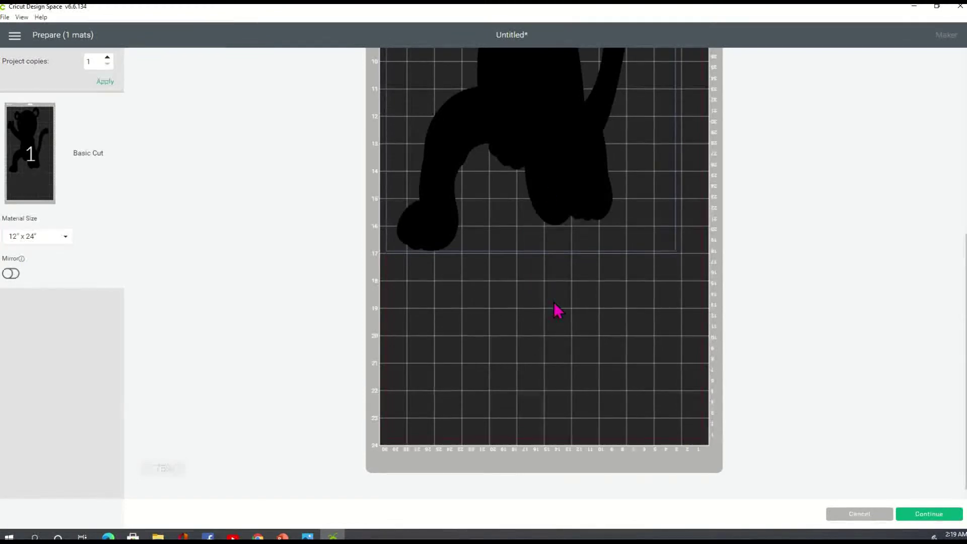
scroll(557, 313, up, 3)
scroll(556, 311, up, 2)
scroll(567, 311, down, 1)
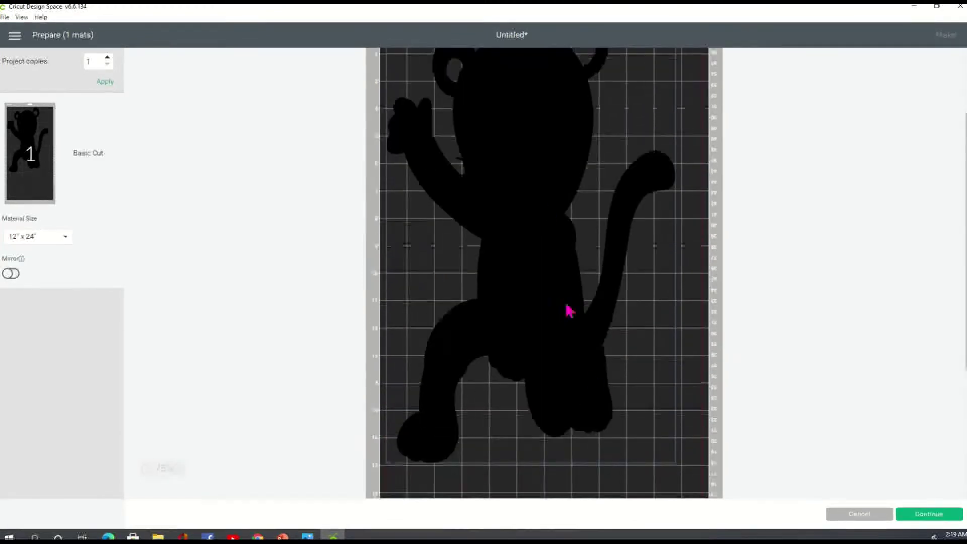
Continue to the cutting setup and set the base material to Medium Cardstock – 80 lb (216 gsm)
click(940, 512)
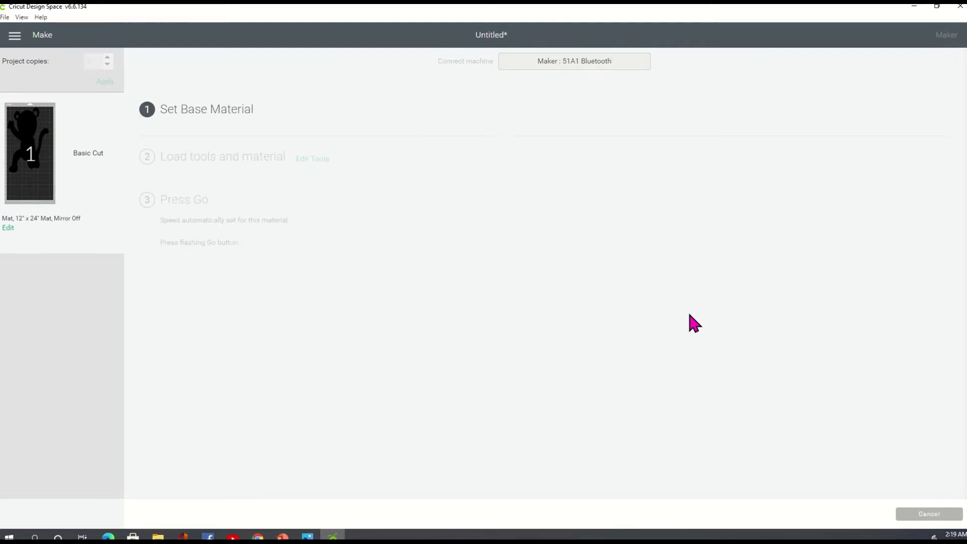
click(422, 183)
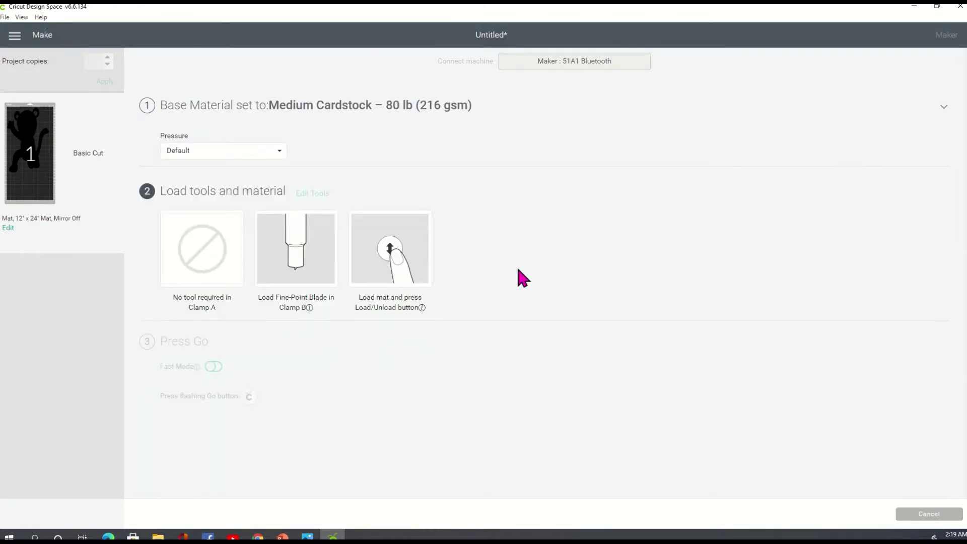